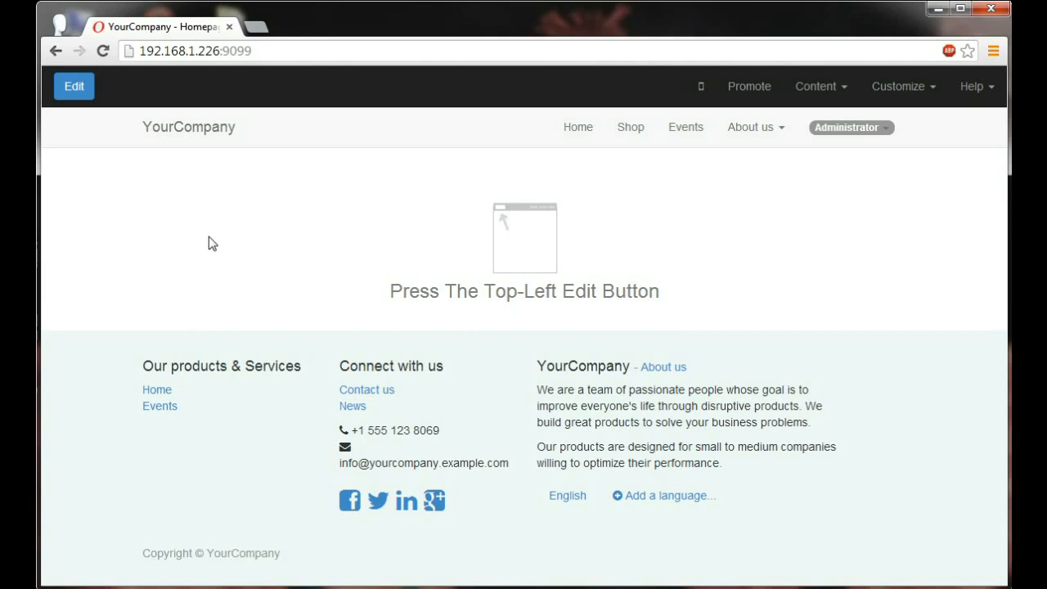
- Start editing the homepage and replace the first About us paragraph in the footer with "Your Premium Apple Reseller."
click(82, 93)
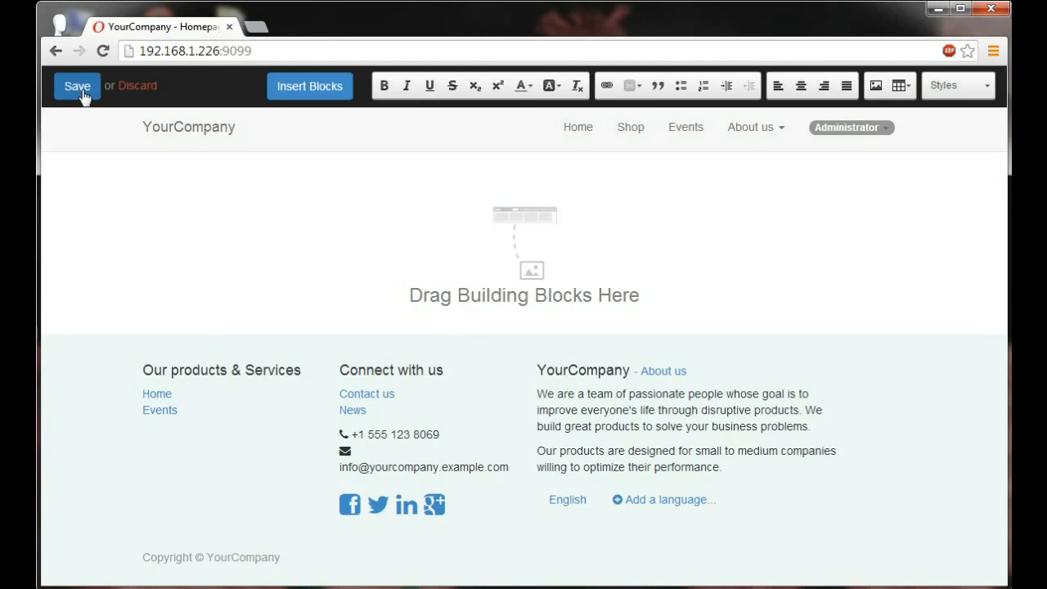
double_click(597, 406)
drag(809, 431, 540, 394)
key(Delete)
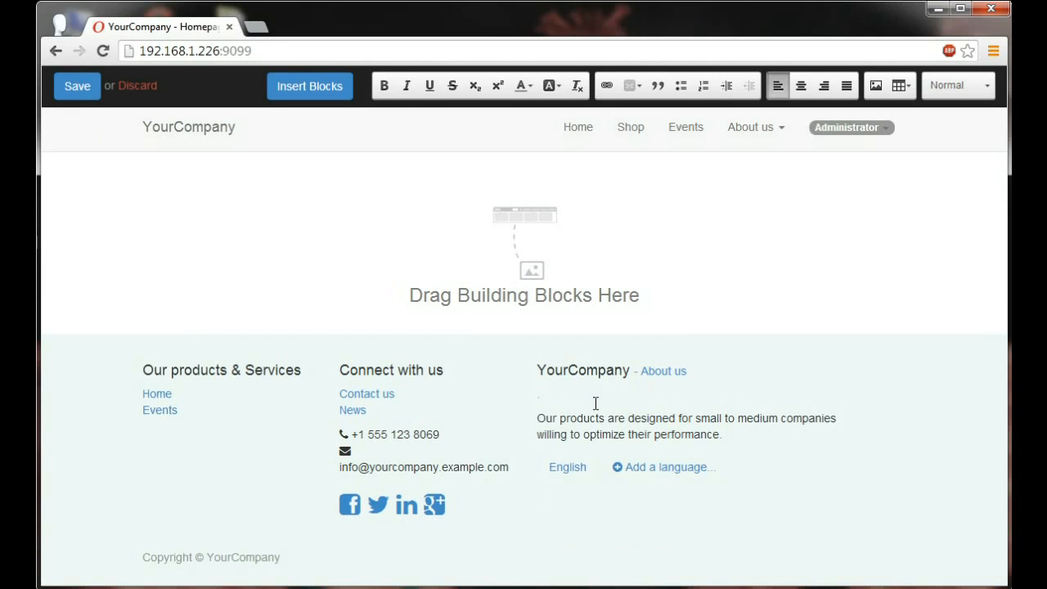
text(Your Premium Apple )
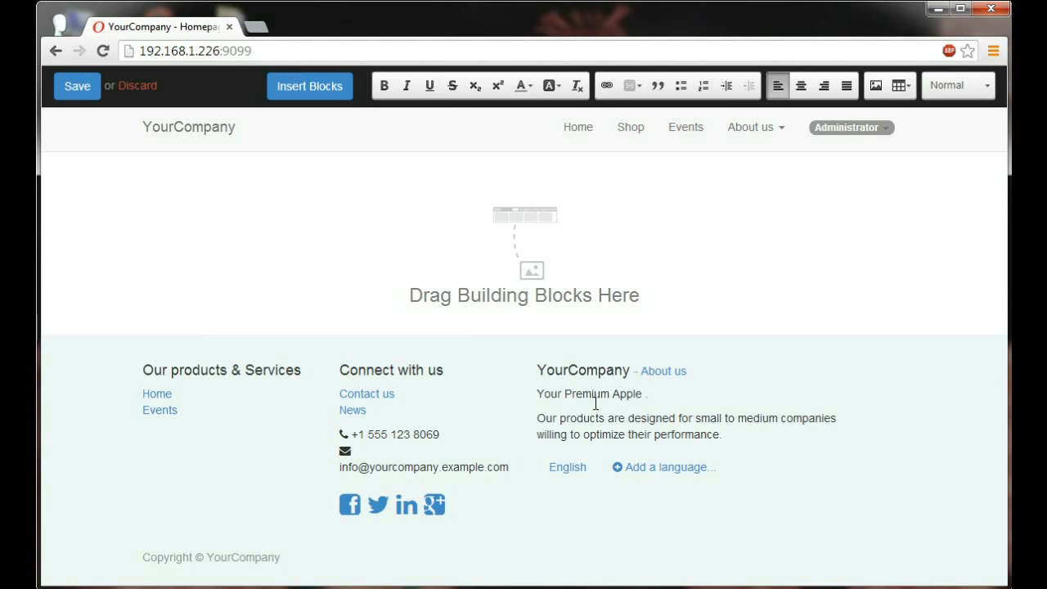
text(Reselle)
- Change the company name heading beside the footer's About us link to "iBoost"
double_click(609, 371)
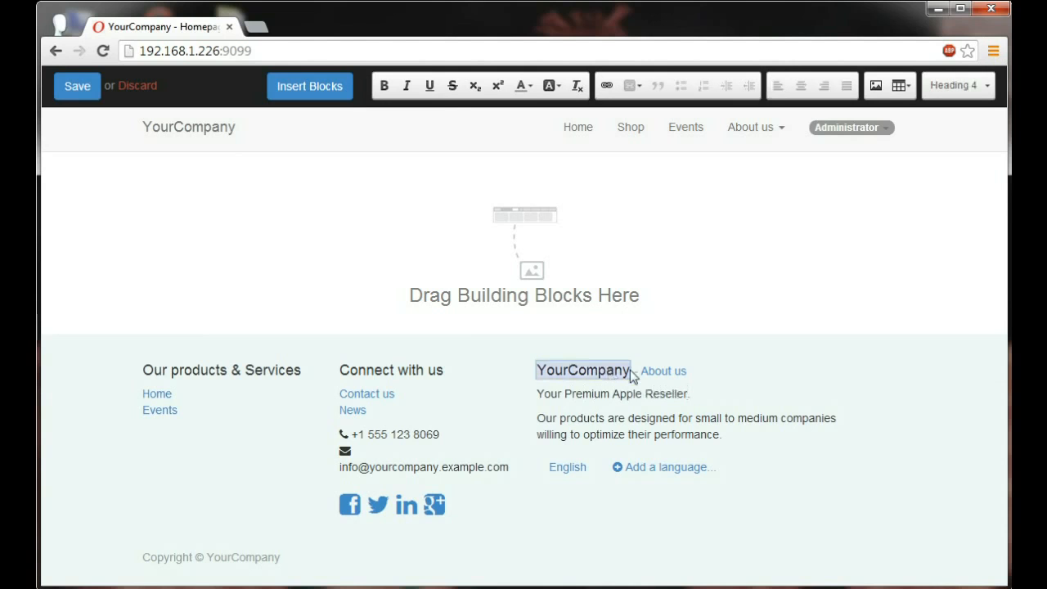
key(BackSpace)
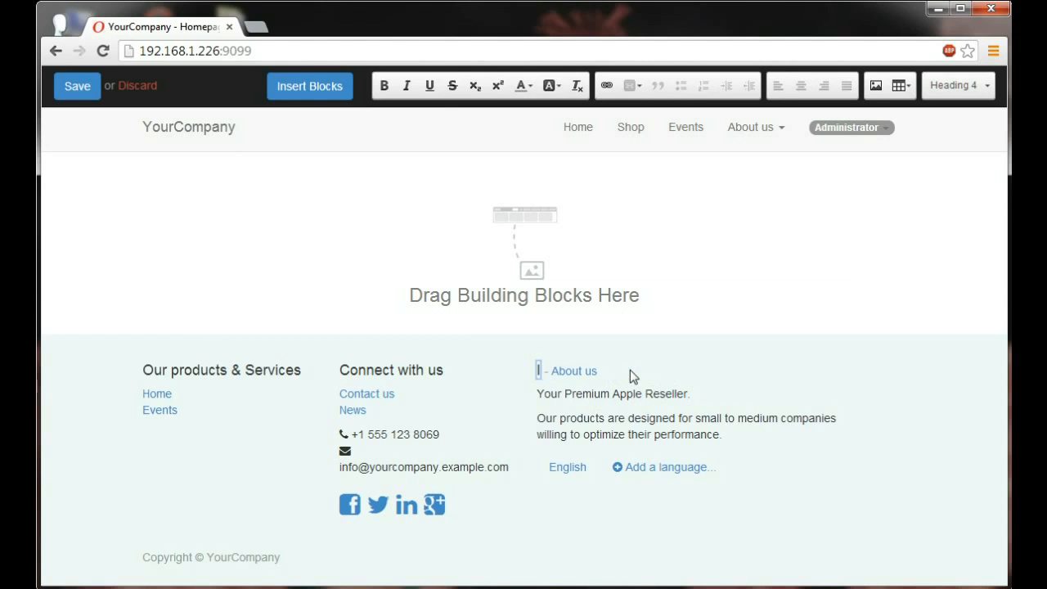
text(iBoost)
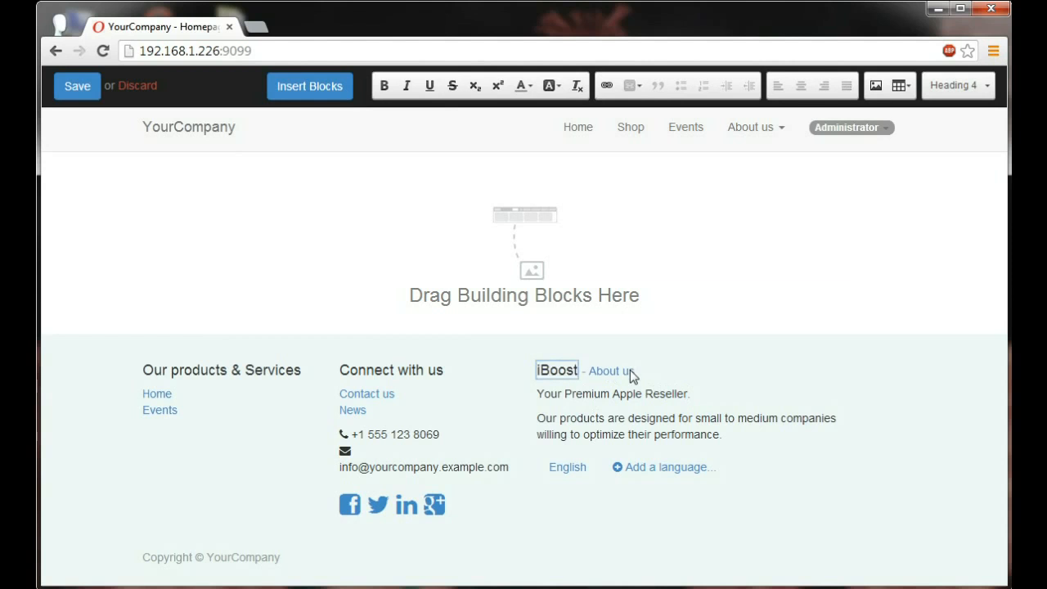
click(633, 374)
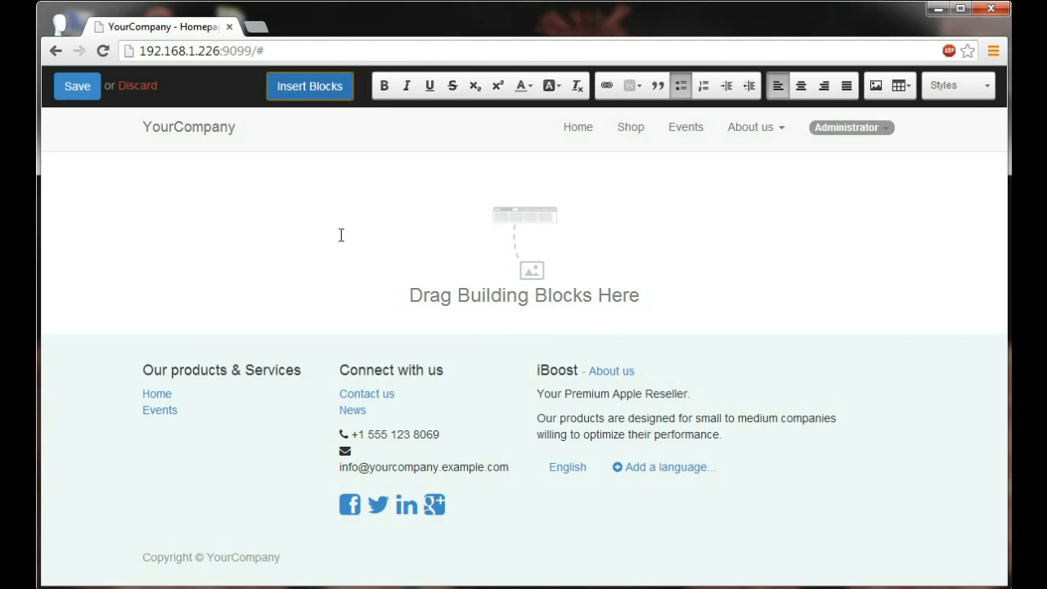
- Look through the building block categories and insert a Banner block from Structure into the empty page area
click(281, 86)
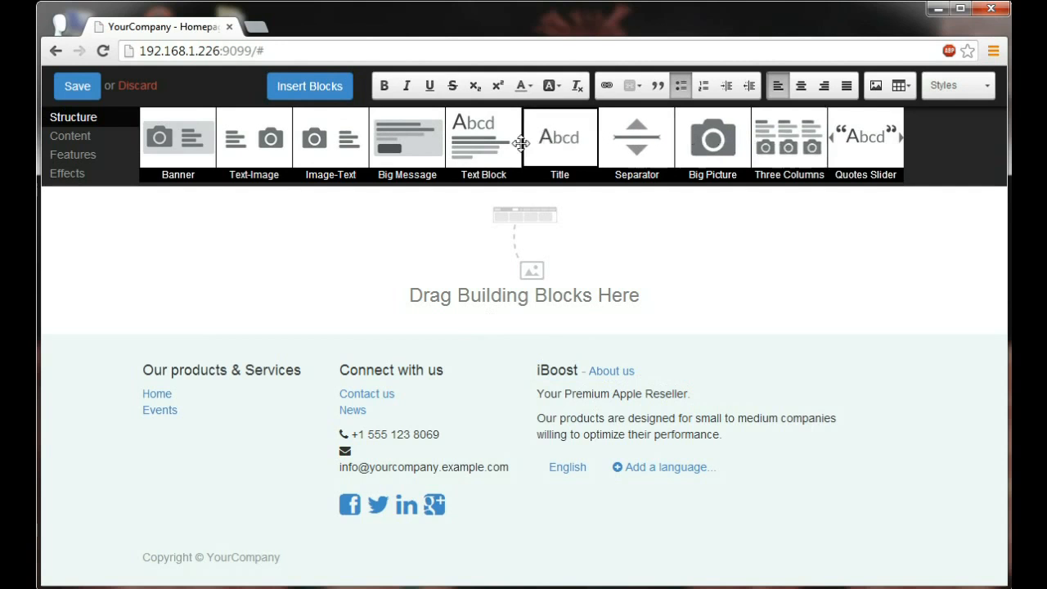
click(78, 141)
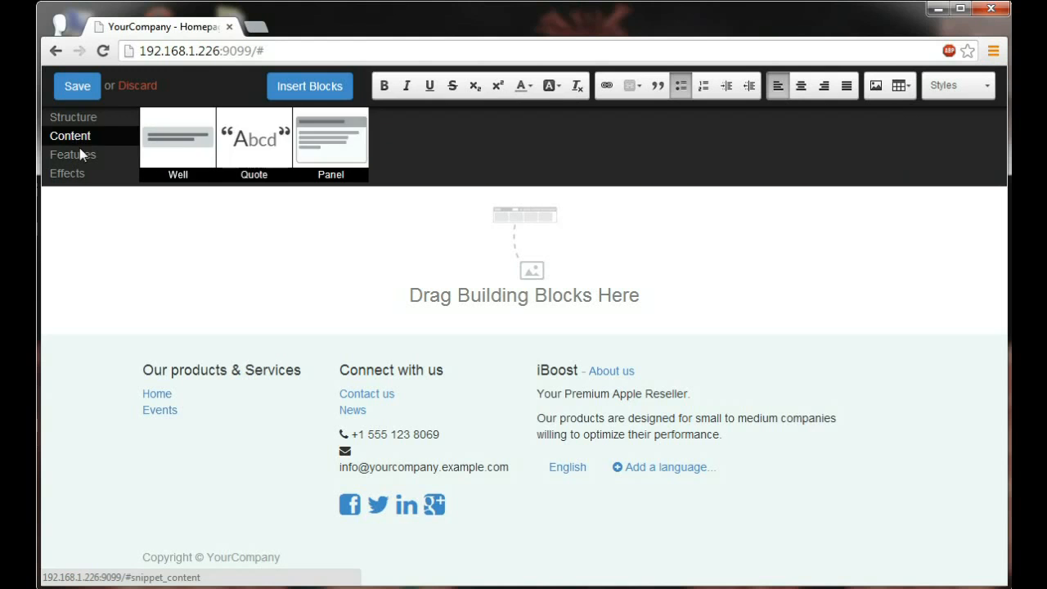
click(79, 156)
click(72, 175)
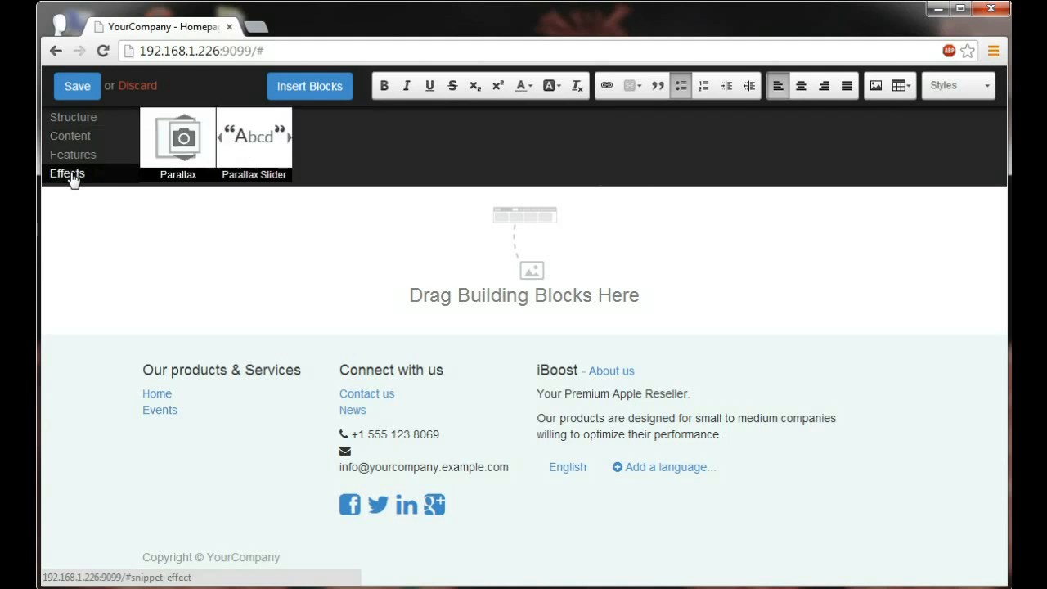
click(79, 125)
drag(168, 135, 192, 258)
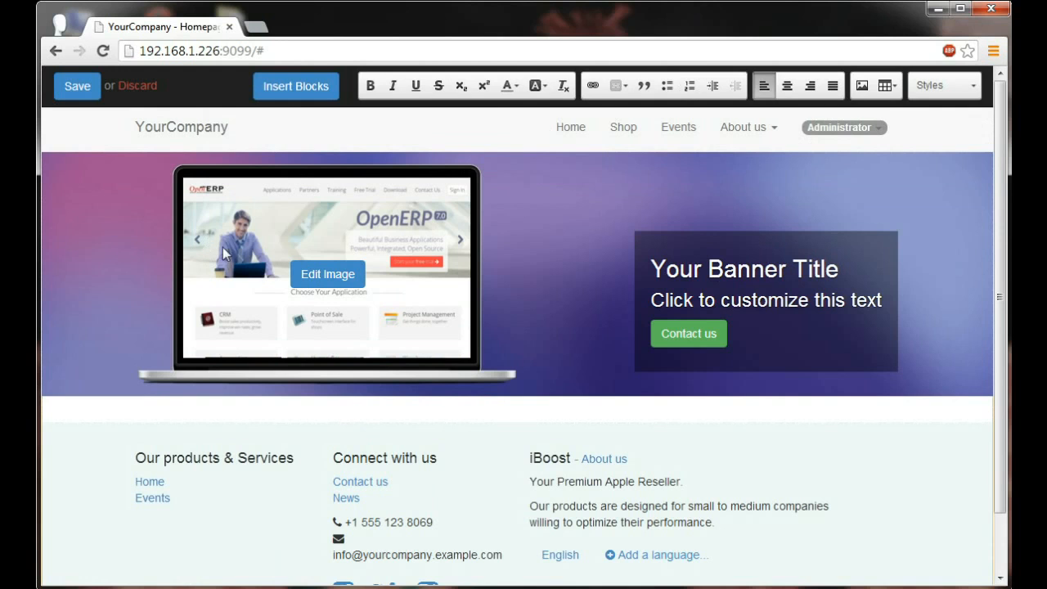
- Replace the banner's laptop image with the existing picture of two iPads
click(320, 274)
click(458, 260)
click(585, 321)
click(306, 394)
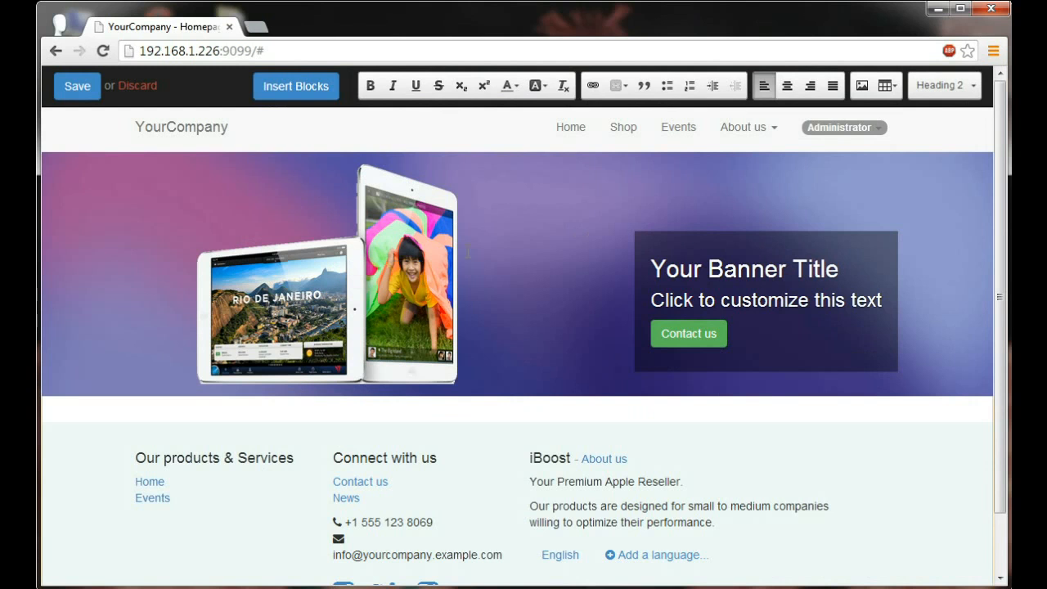
- Change the banner's background to Orange Red from the Various backgrounds
click(470, 155)
mouse_move(486, 193)
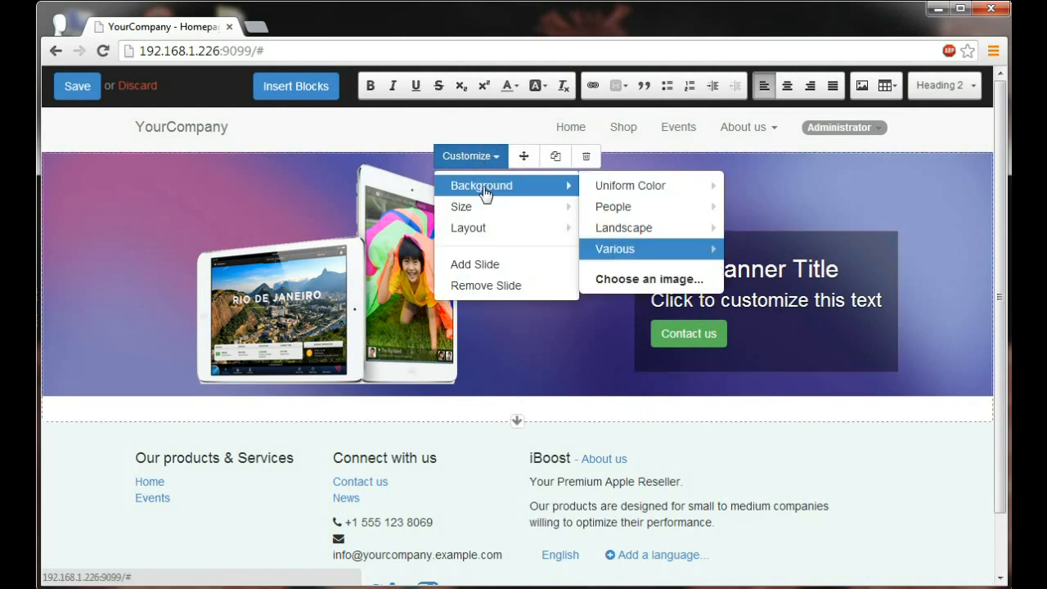
mouse_move(702, 257)
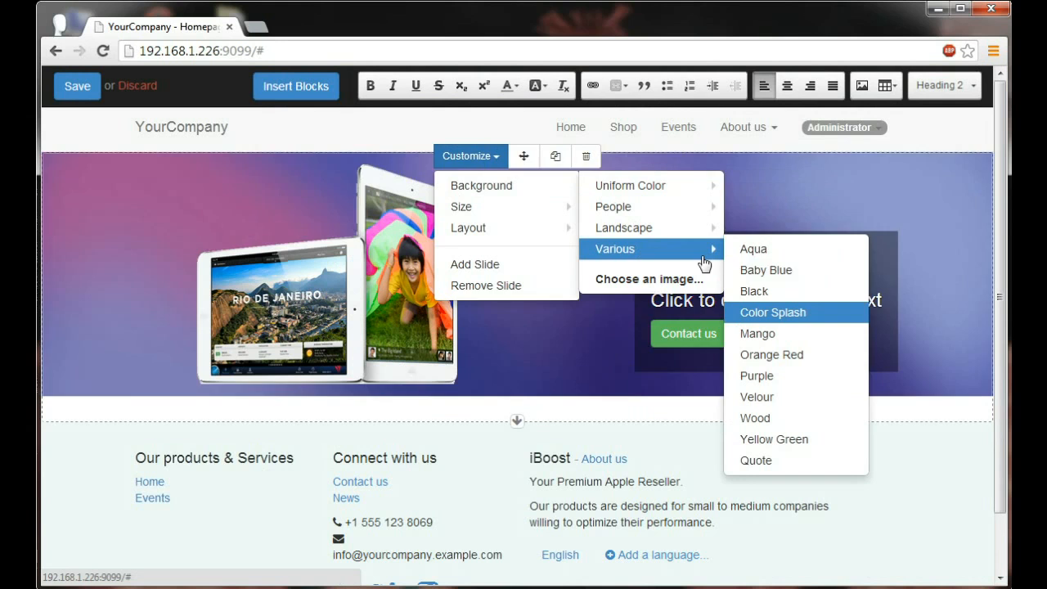
click(772, 355)
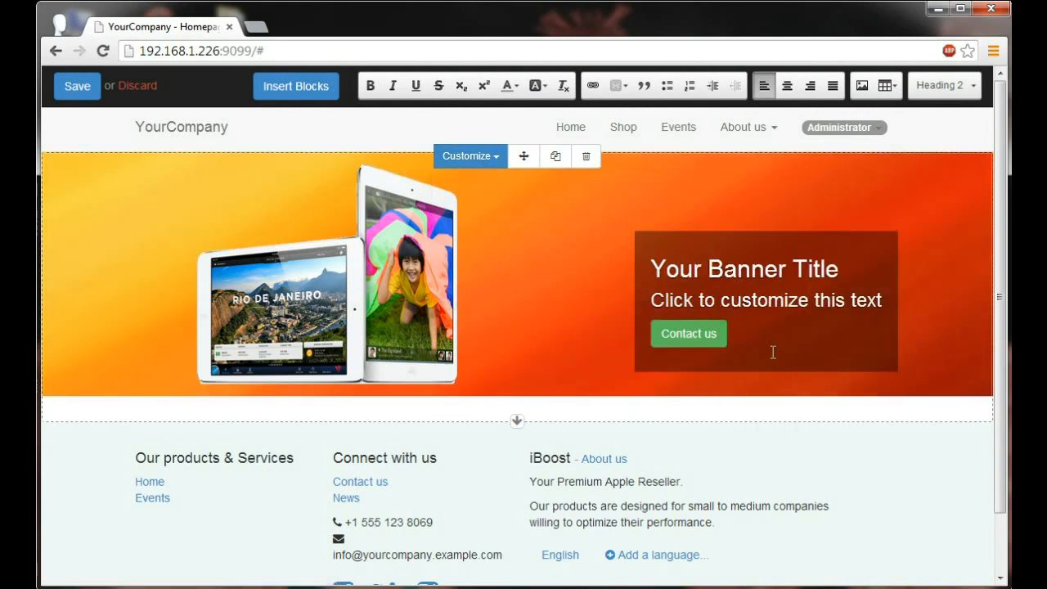
- Replace the banner's subtitle with "Buy an iPad Get 1 Free"
triple_click(745, 309)
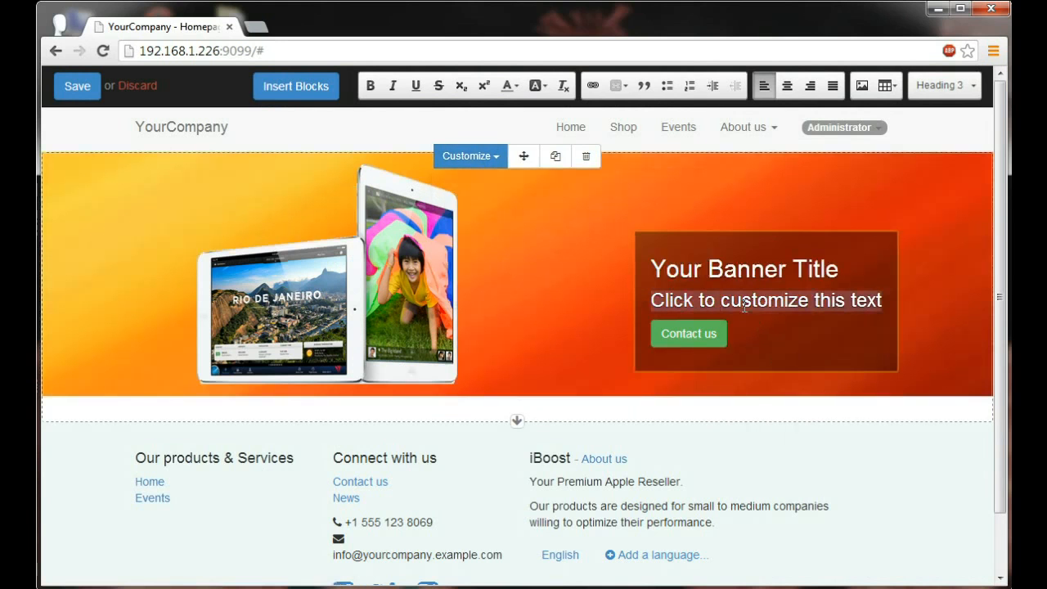
key(BackSpace)
text(Buy an iPad Get 1 Free)
- Replace the banner's title with "Black Friday Everyday!"
double_click(715, 278)
key(BackSpace)
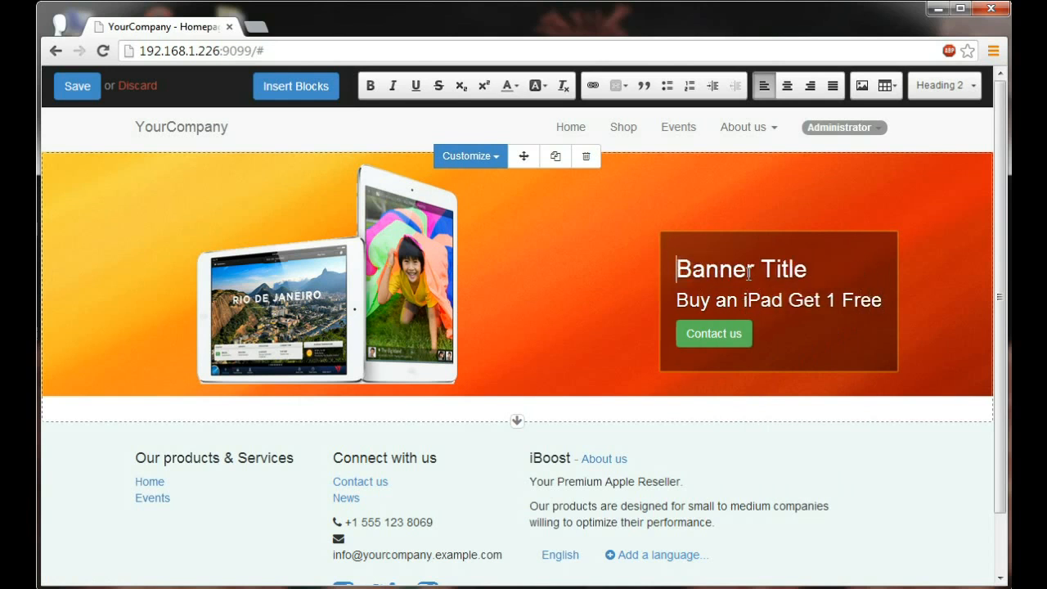
text(Black )
text(Friday Ever)
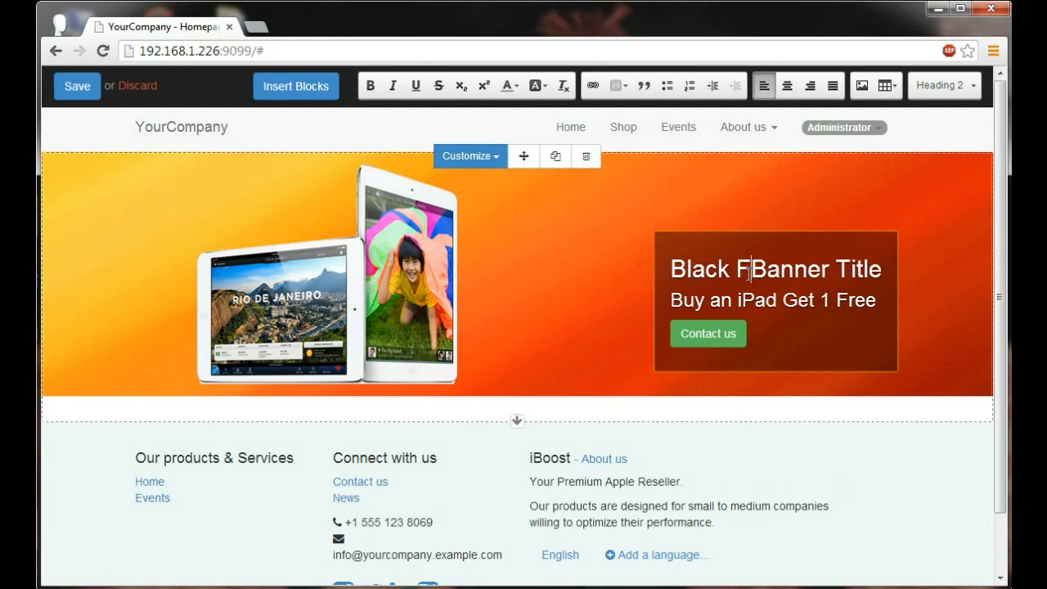
text(yday!)
key(Delete)
key(Delete)
key(Delete)
key(Delete)
key(Delete)
key(Delete)
key(Delete)
key(Delete)
key(Delete)
key(Delete)
key(Delete)
key(Delete)
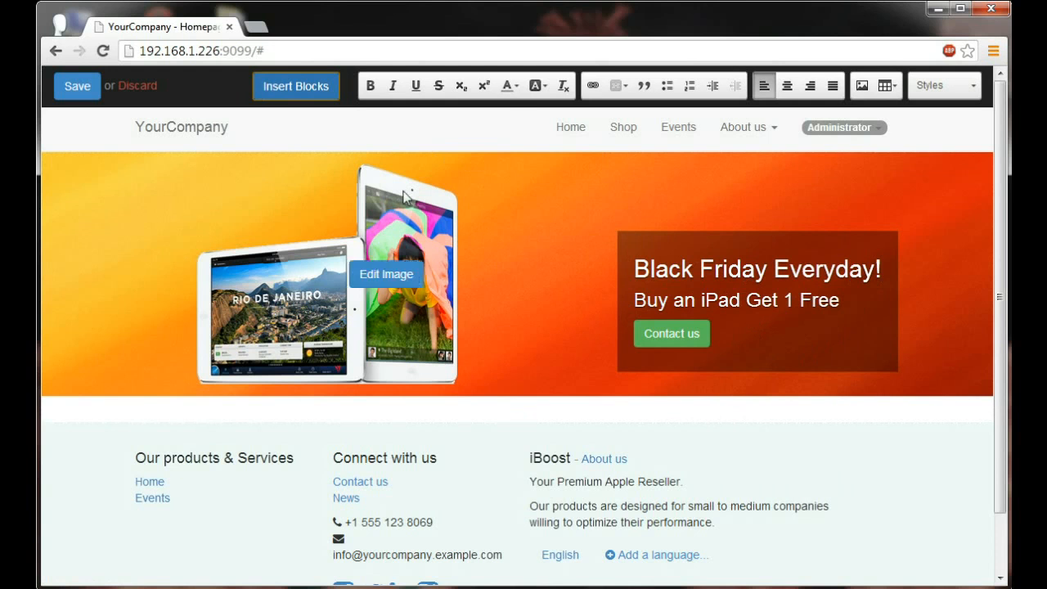
- Insert an Image-Text block below the banner and replace its image with the existing picture of a hand holding a tablet
click(289, 95)
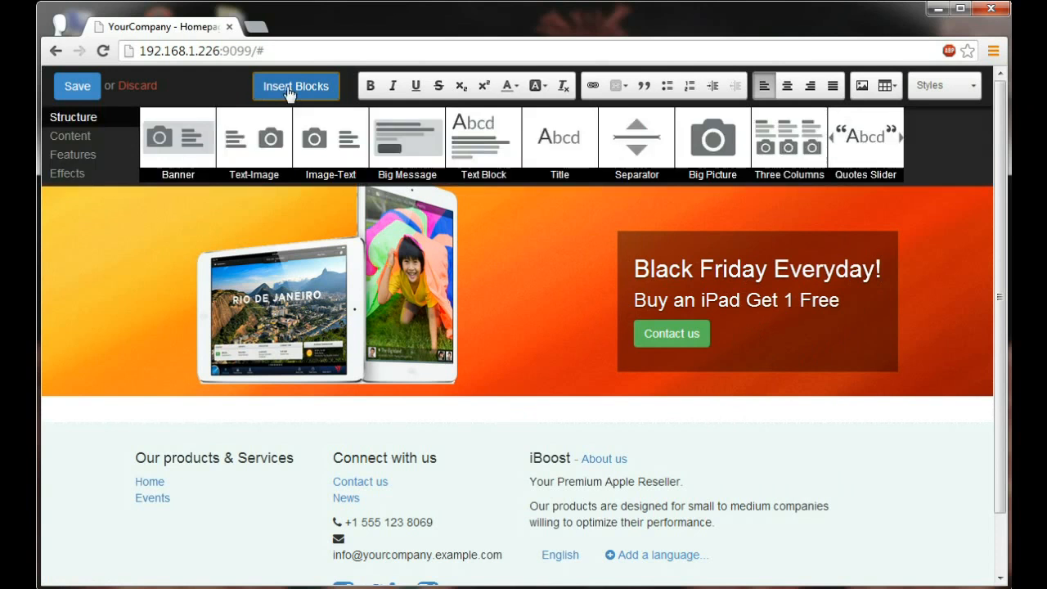
drag(316, 136, 363, 443)
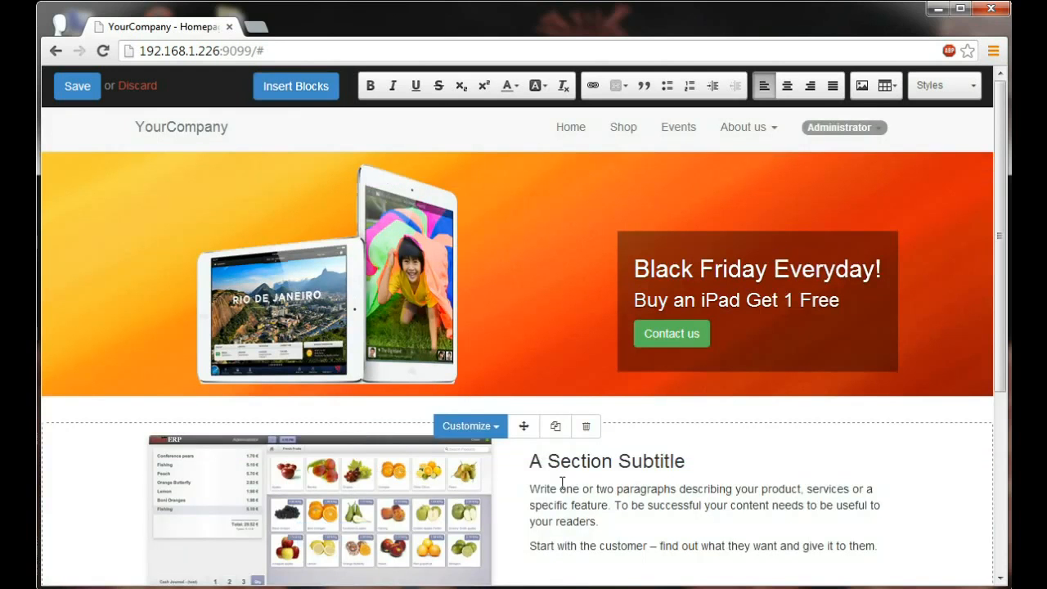
click(344, 536)
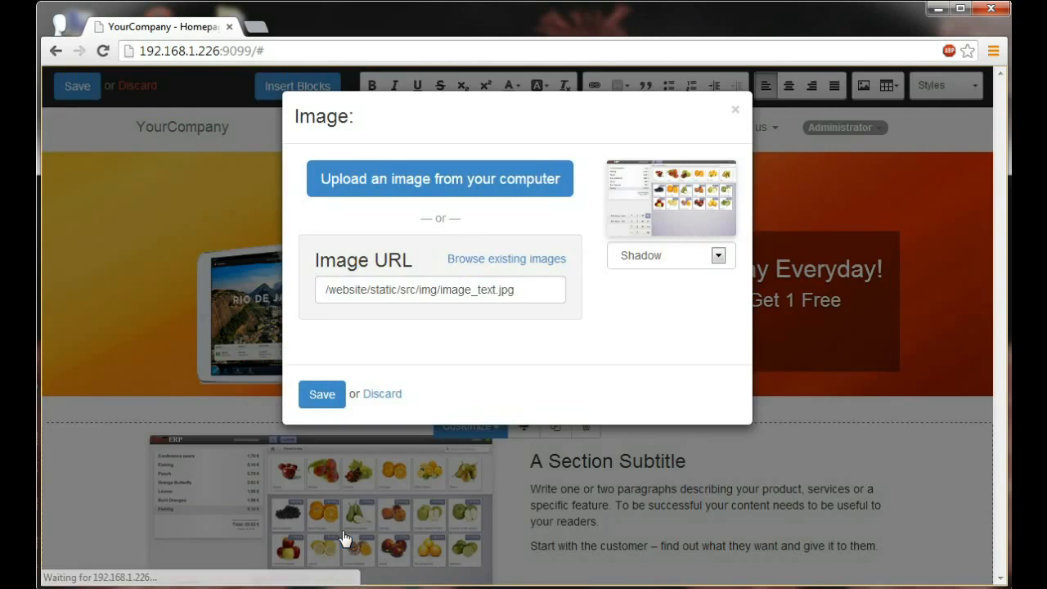
click(495, 260)
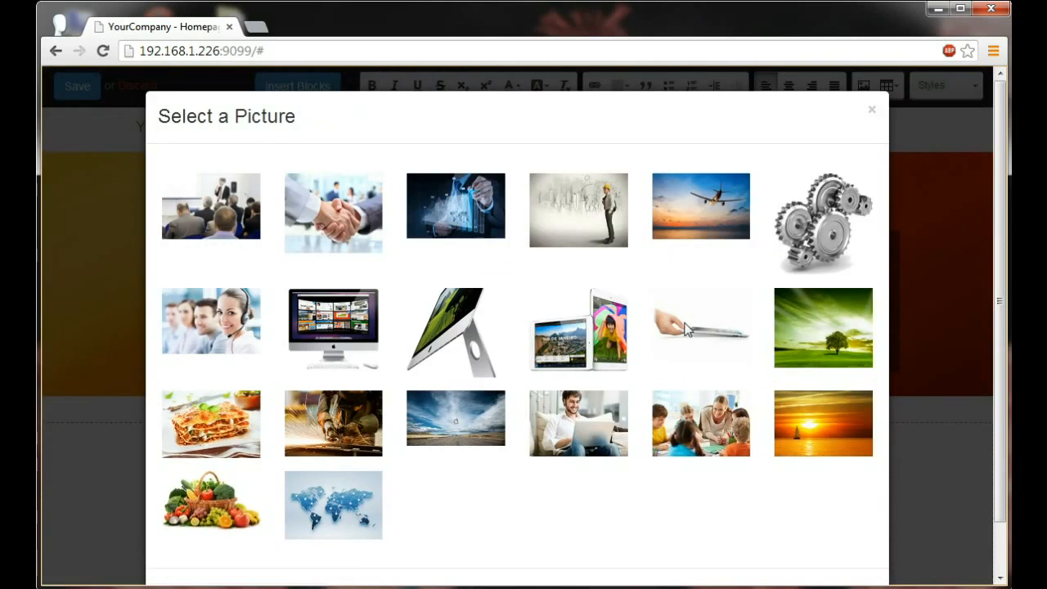
click(685, 327)
click(316, 396)
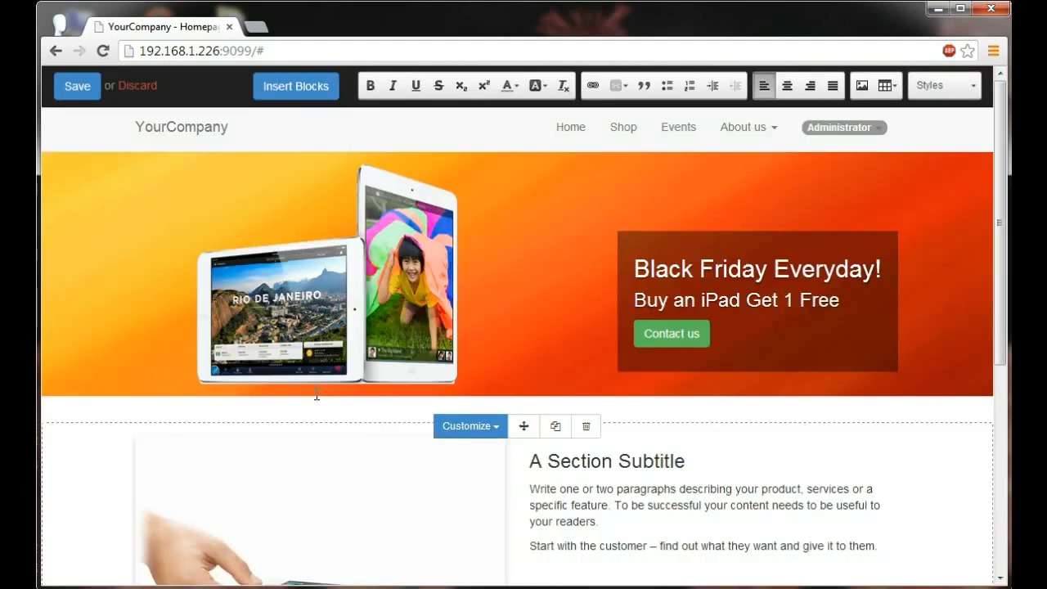
- Delete the Image-Text block's two placeholder paragraphs and change its subtitle to "Want to get thin after Thanksgiving?"
scroll(368, 443, down, 1)
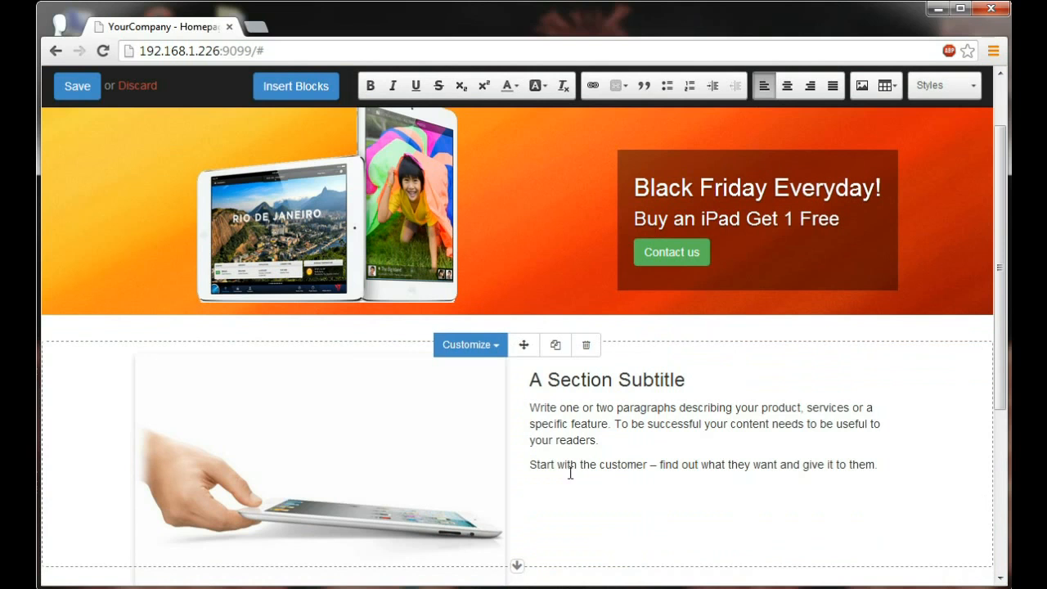
double_click(620, 463)
drag(881, 467, 533, 400)
key(BackSpace)
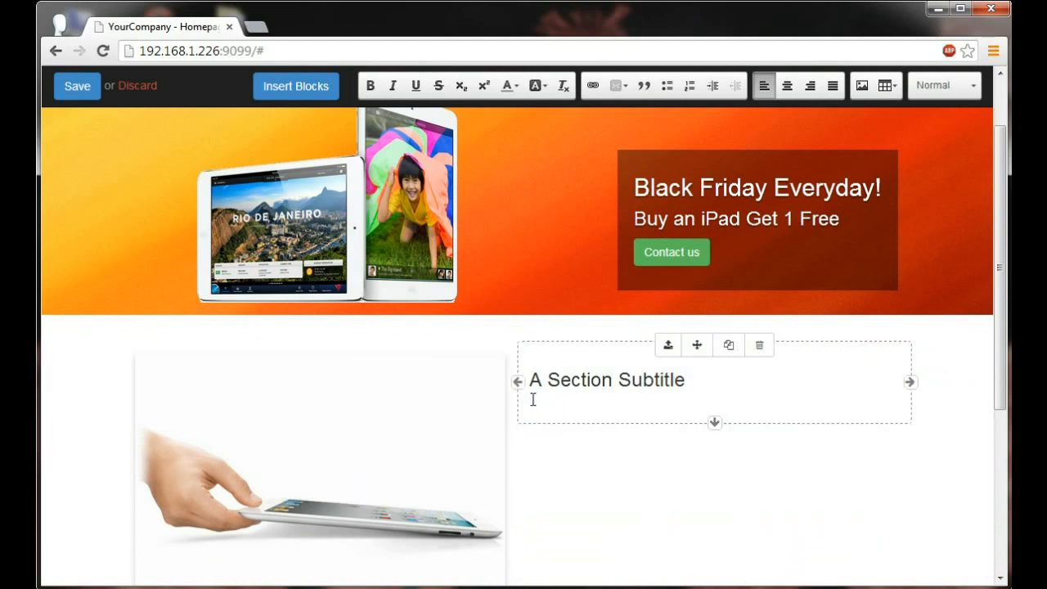
drag(695, 387, 536, 388)
text(Want to get thin after Thanksgiving?)
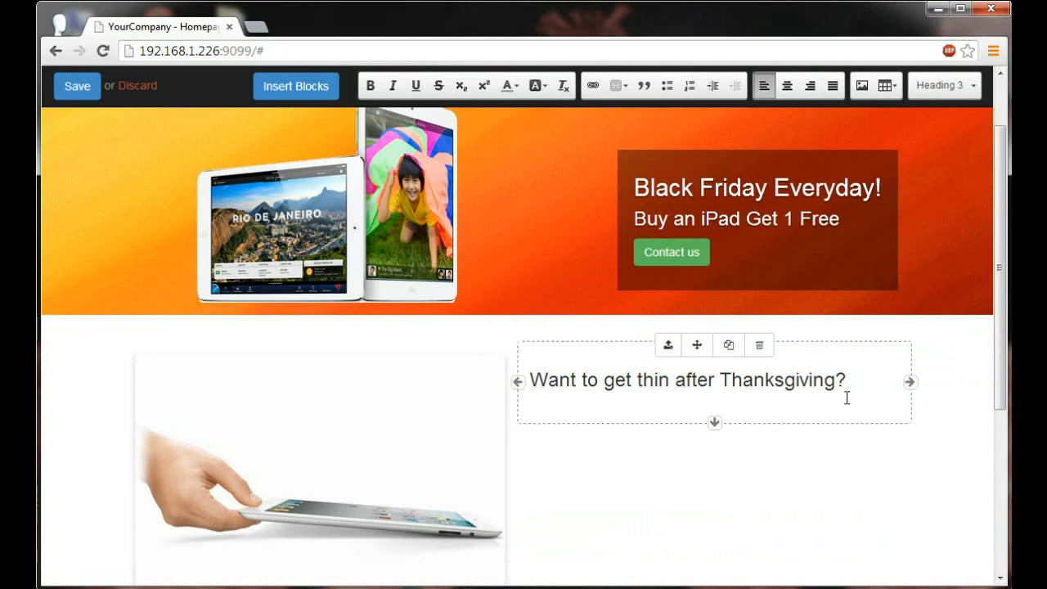
- Move the tablet image column to the right of the Thanksgiving heading column
click(345, 420)
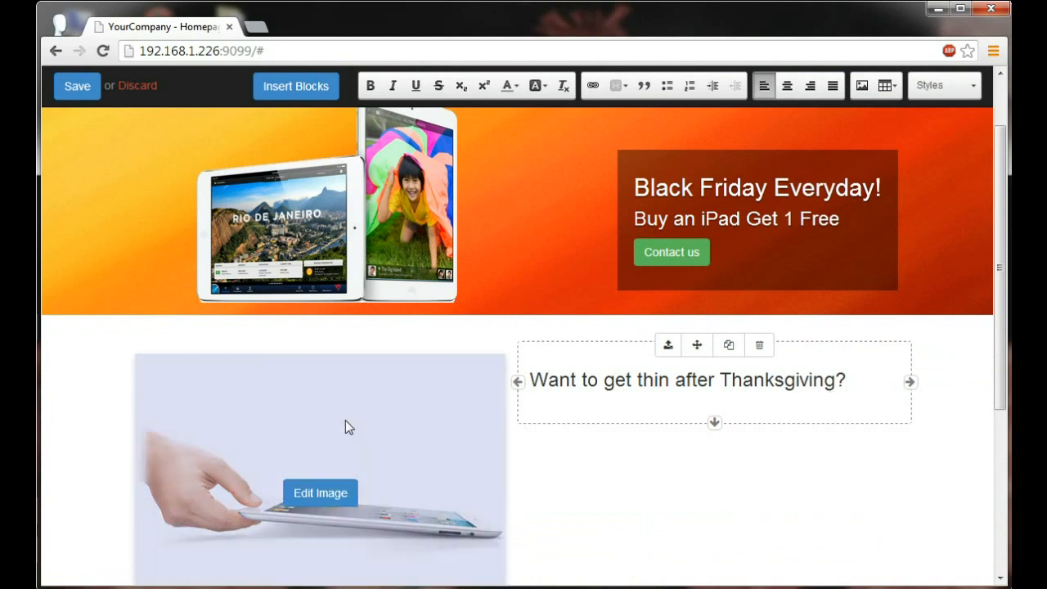
drag(303, 346, 531, 362)
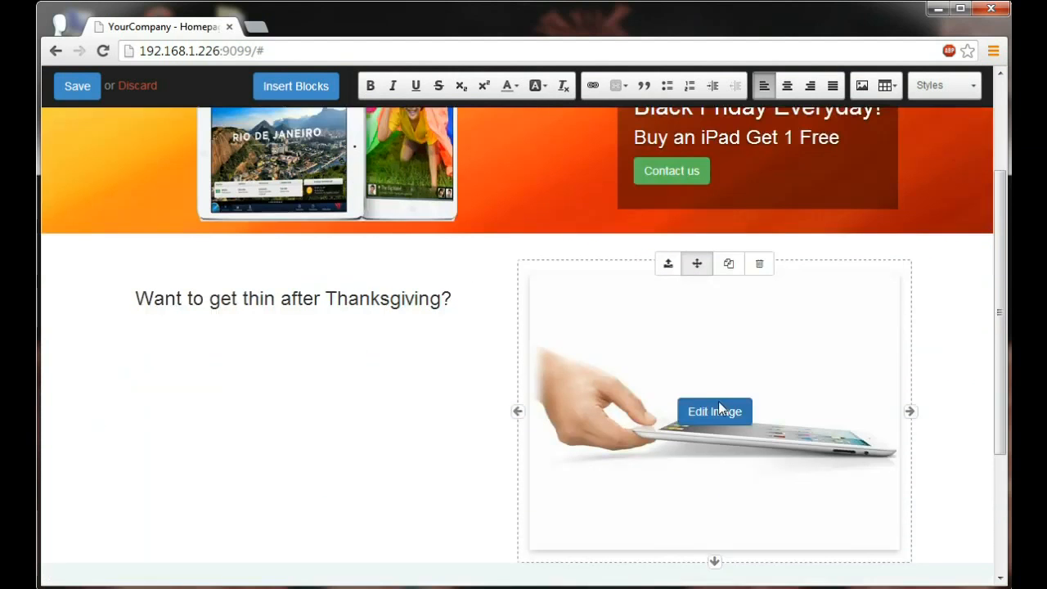
- Narrow the tablet image column and the Thanksgiving heading column to about one third of the row each
scroll(720, 405, down, 1)
scroll(721, 409, down, 1)
drag(714, 484, 765, 338)
drag(911, 323, 743, 321)
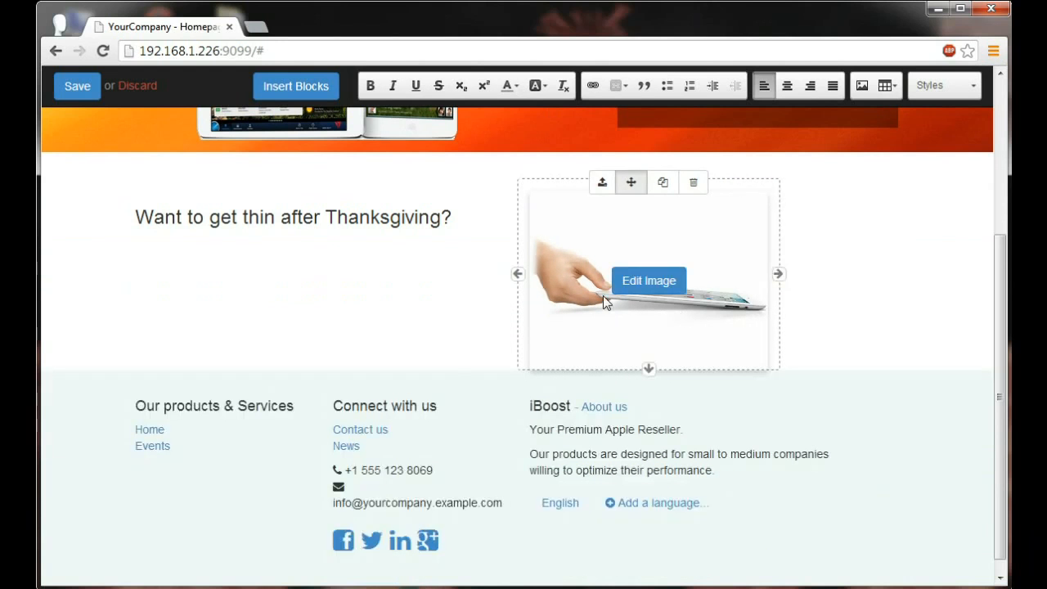
click(349, 214)
drag(517, 219, 365, 222)
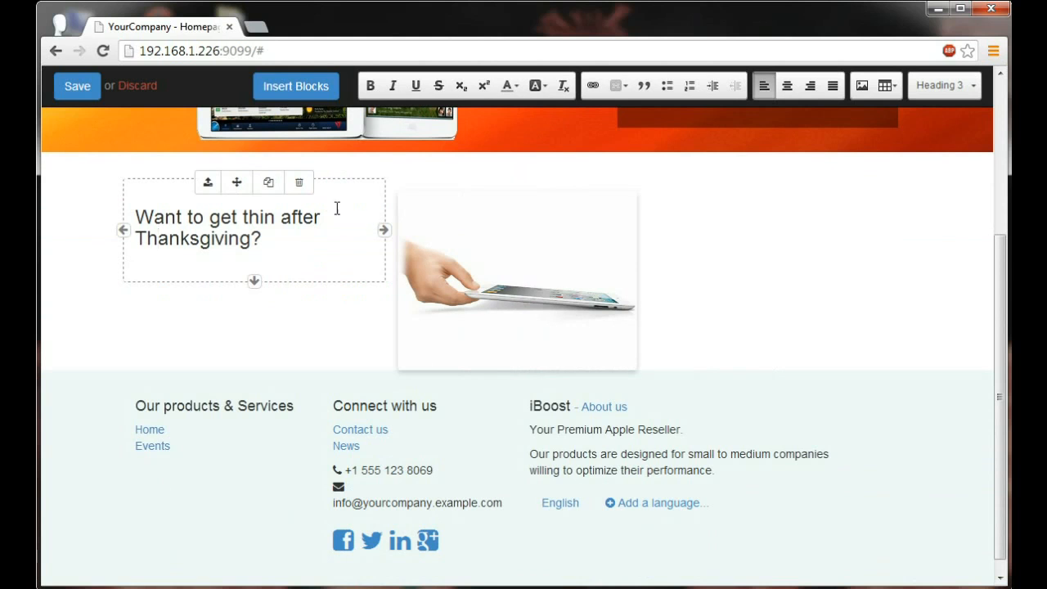
- Duplicate the Thanksgiving heading column and move the copy to the right of the tablet image
click(272, 185)
click(479, 216)
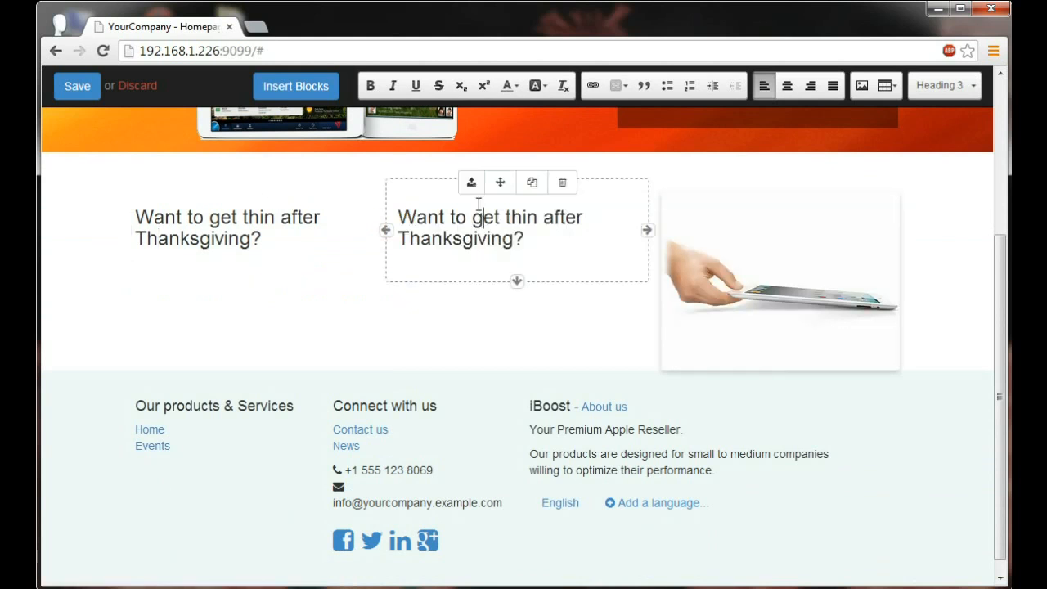
drag(496, 185, 645, 209)
- Replace the text in the duplicated heading column with "Get ultra thin with iPads!"
drag(787, 239, 665, 216)
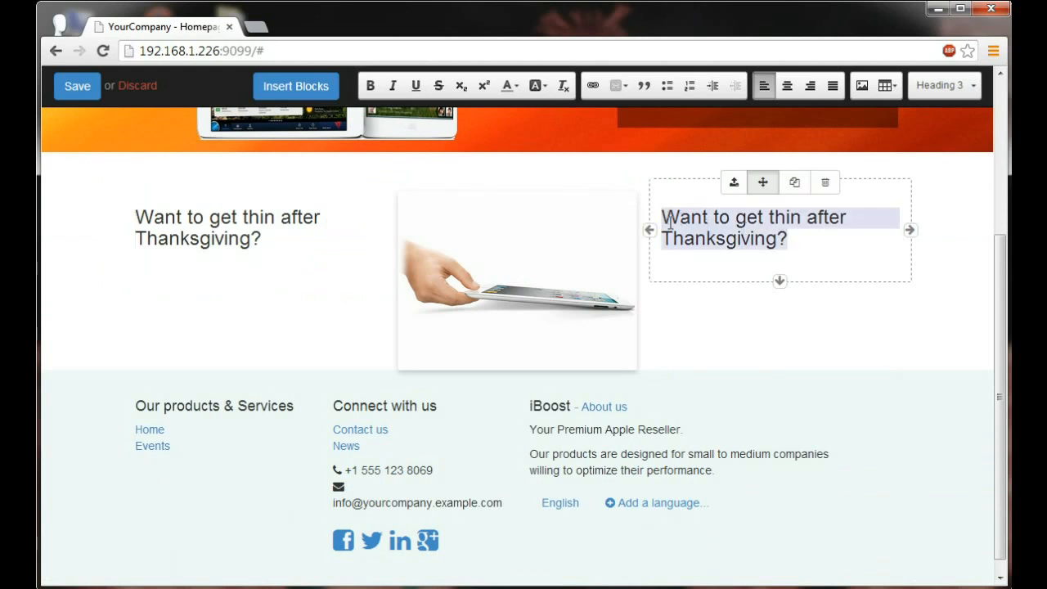
key(BackSpace)
text(G)
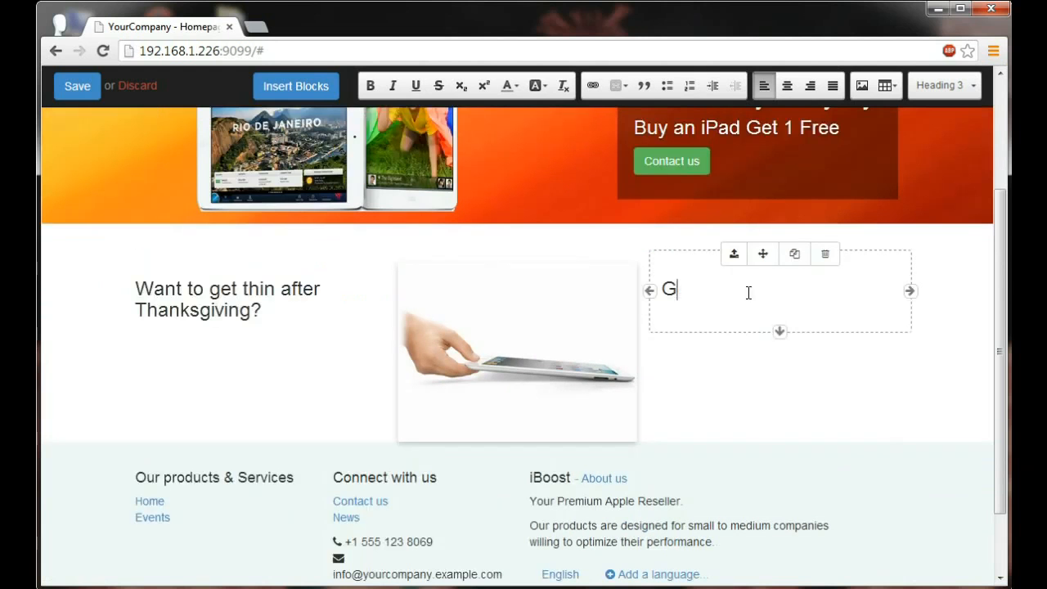
text(et ultra thin with iPads!)
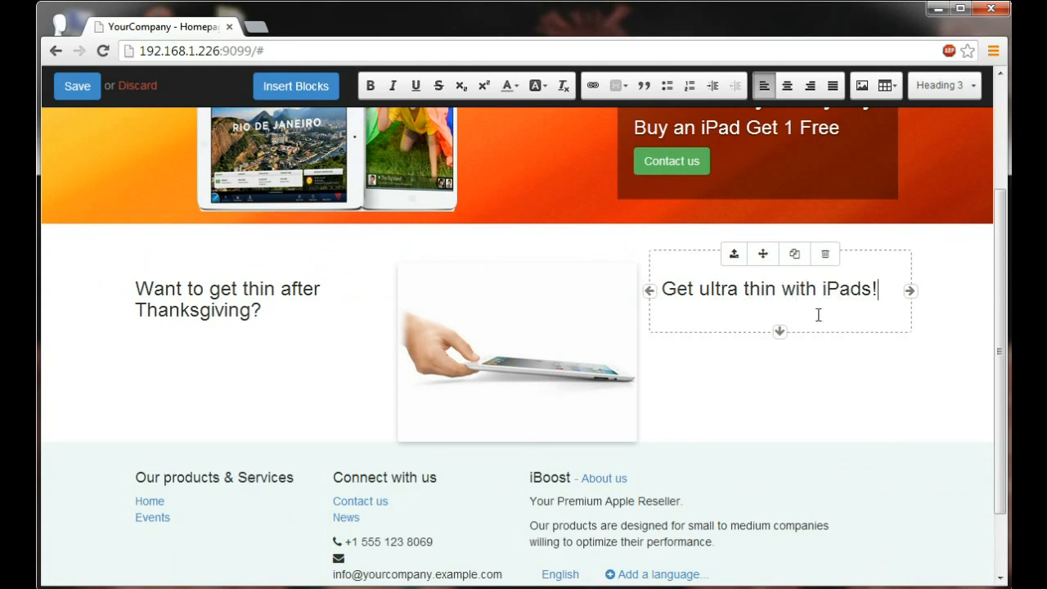
- Add an empty line below the iPads heading and insert the mountain background effect block between the iPad section and the footer
key(Return)
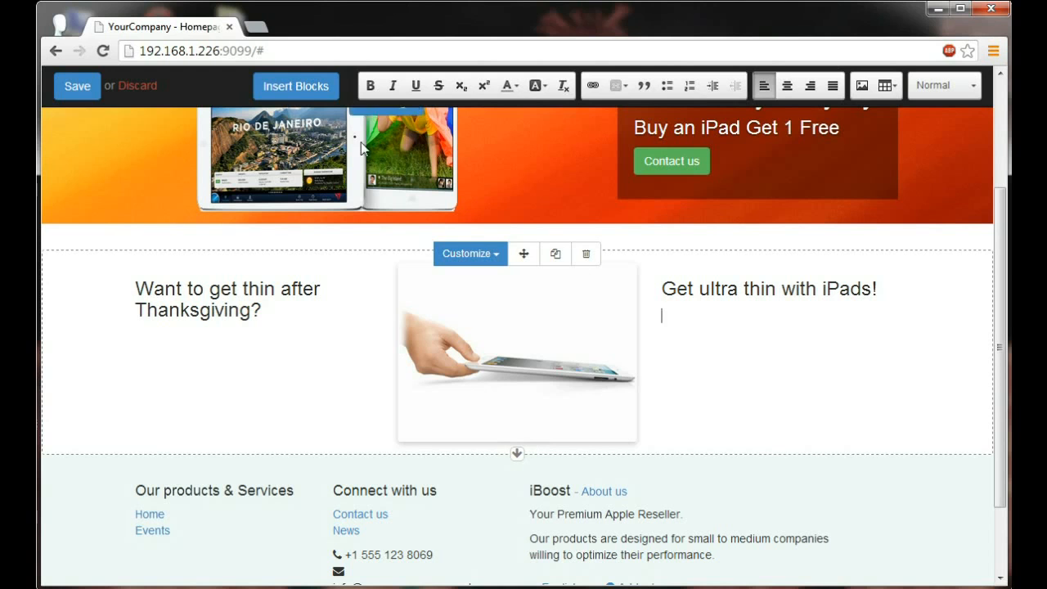
click(305, 90)
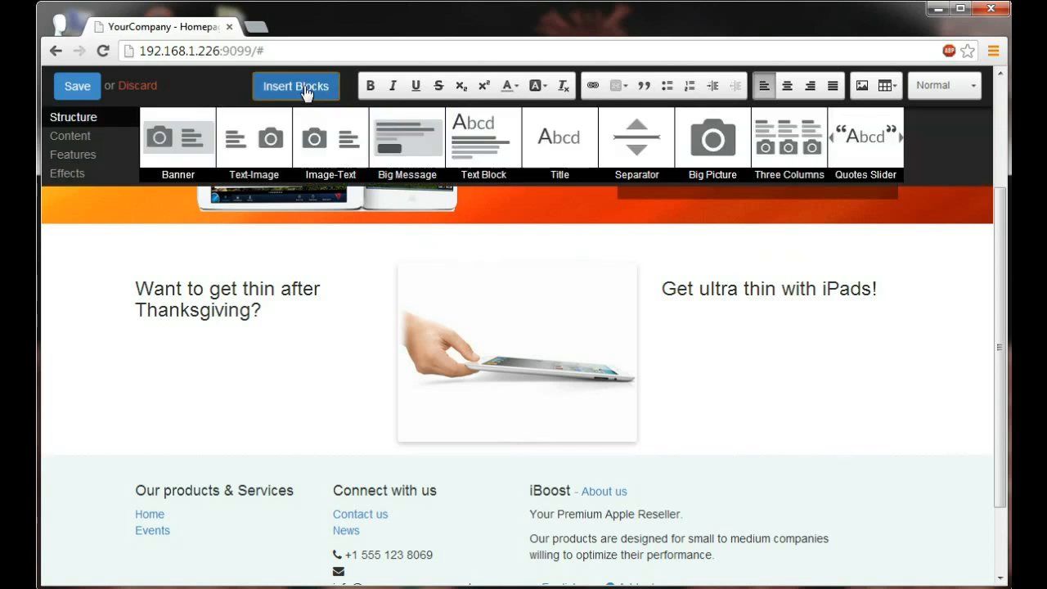
click(76, 177)
drag(146, 158, 235, 487)
scroll(242, 489, down, 3)
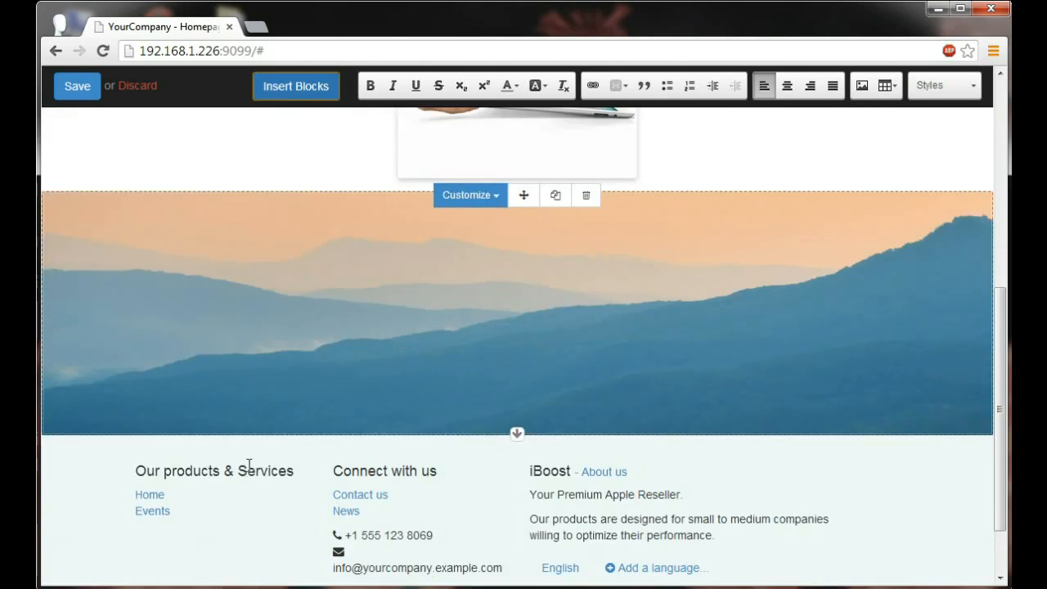
- Replace the mountain block's background with the existing picture of a road under a cloudy sky with the Apple logo
scroll(338, 413, up, 1)
click(465, 276)
mouse_move(483, 327)
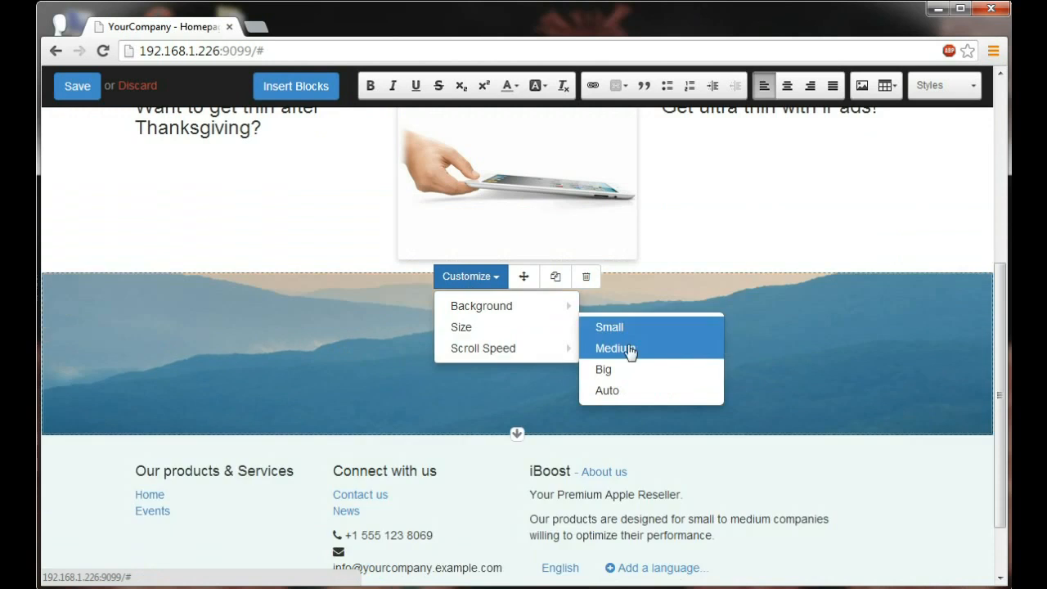
mouse_move(507, 306)
click(630, 399)
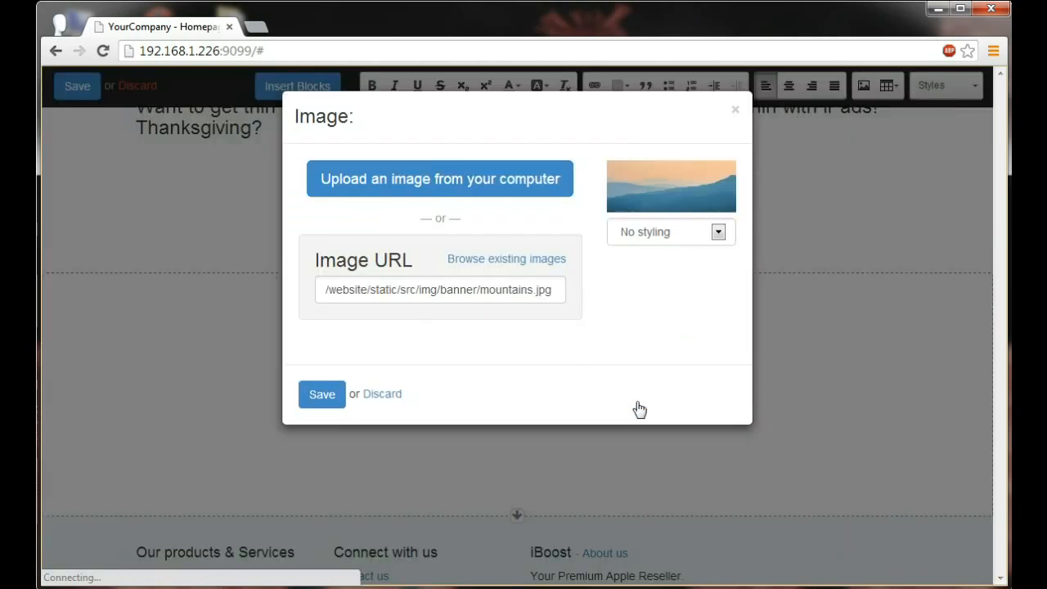
click(523, 260)
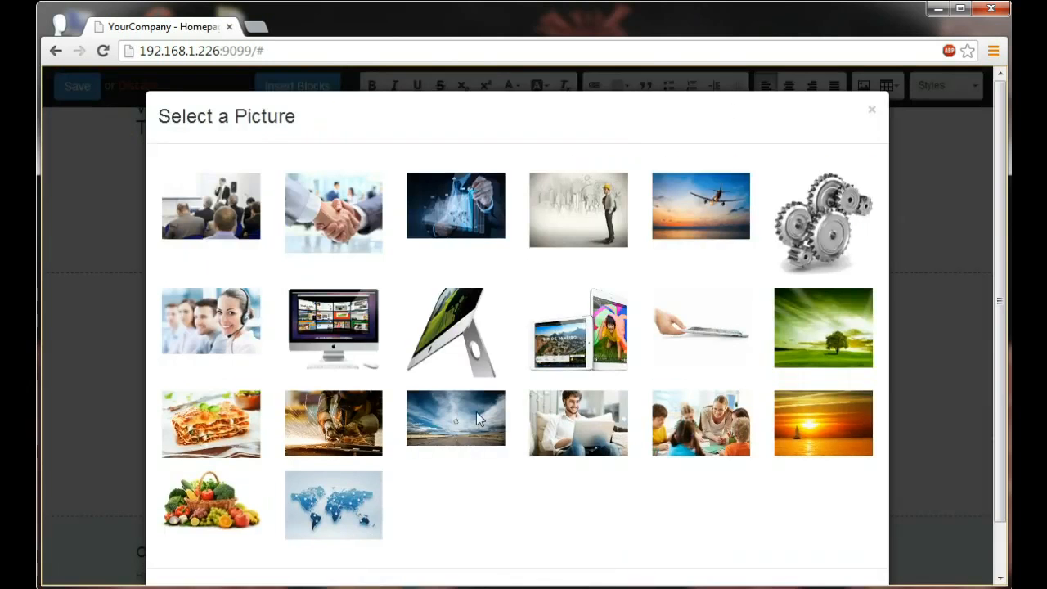
click(481, 418)
click(318, 401)
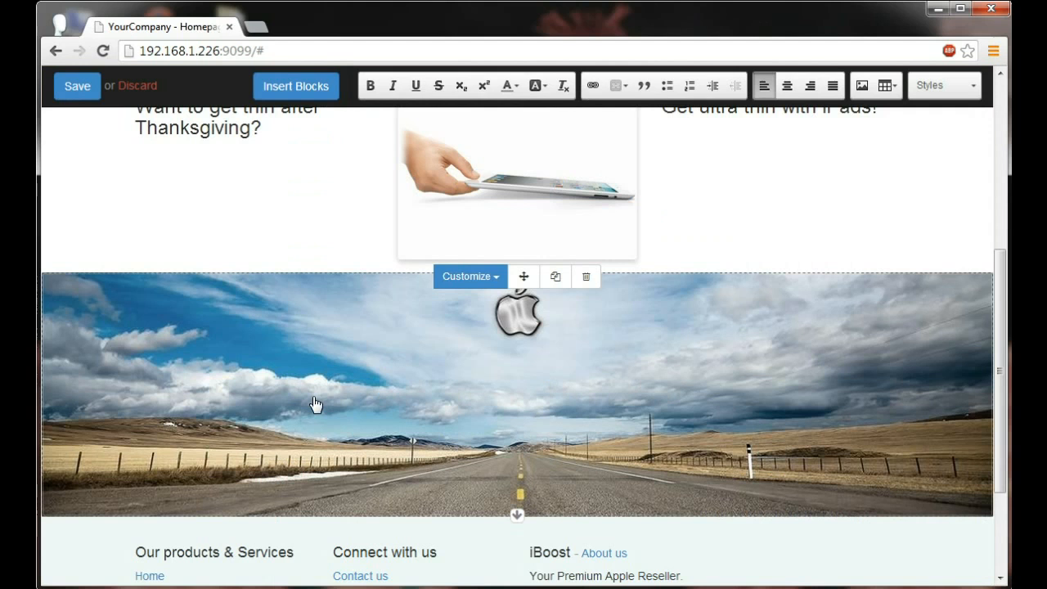
- Change the background scroll speed of the road picture block
click(476, 278)
mouse_move(483, 332)
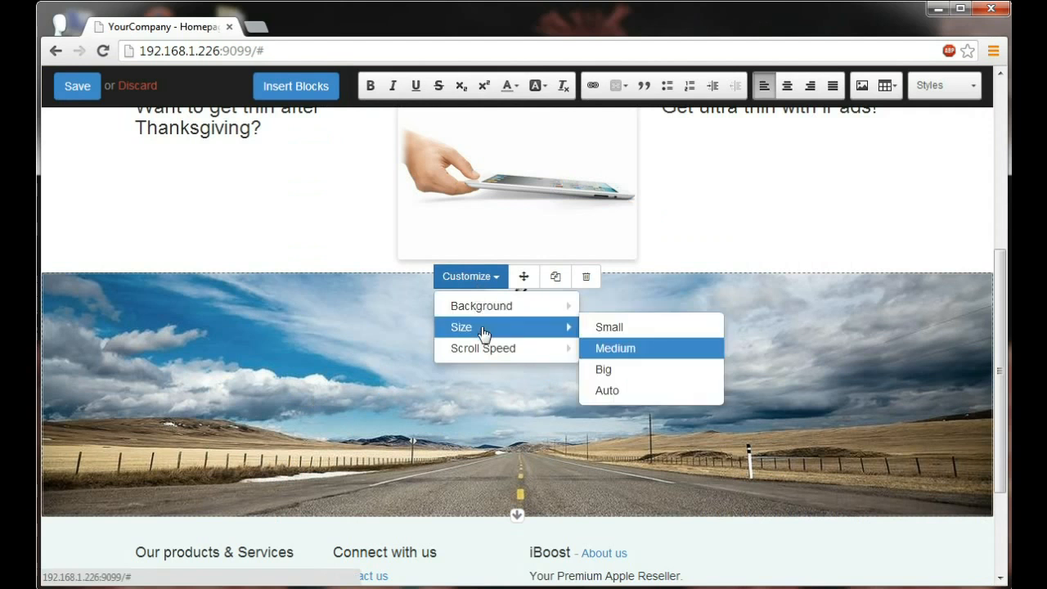
mouse_move(512, 353)
click(626, 391)
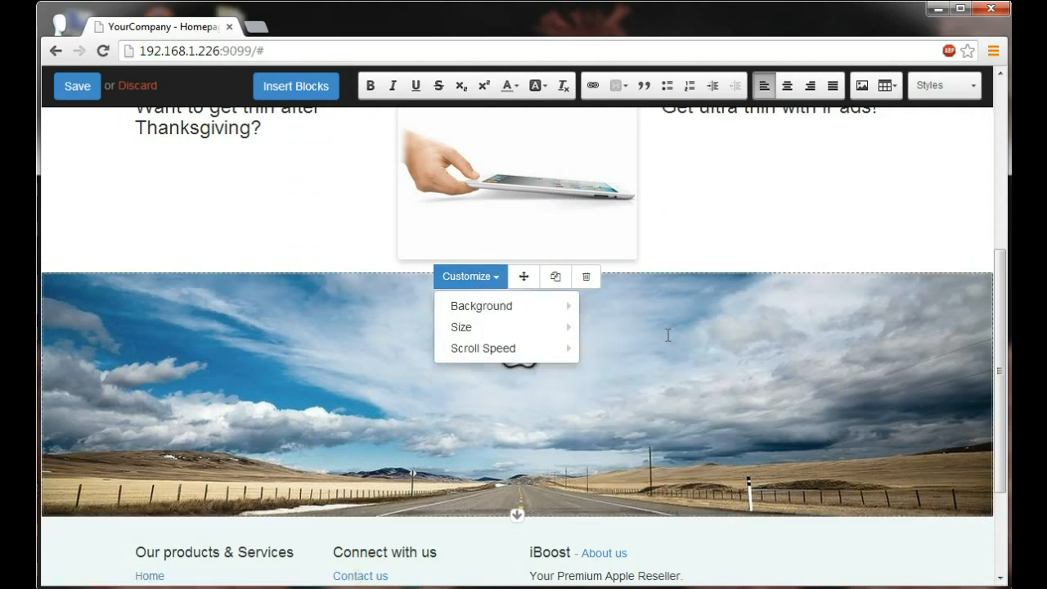
click(710, 233)
- Check how the road background moves while scrolling the page, and save the homepage
scroll(713, 232, down, 3)
scroll(714, 232, up, 3)
scroll(715, 232, down, 1)
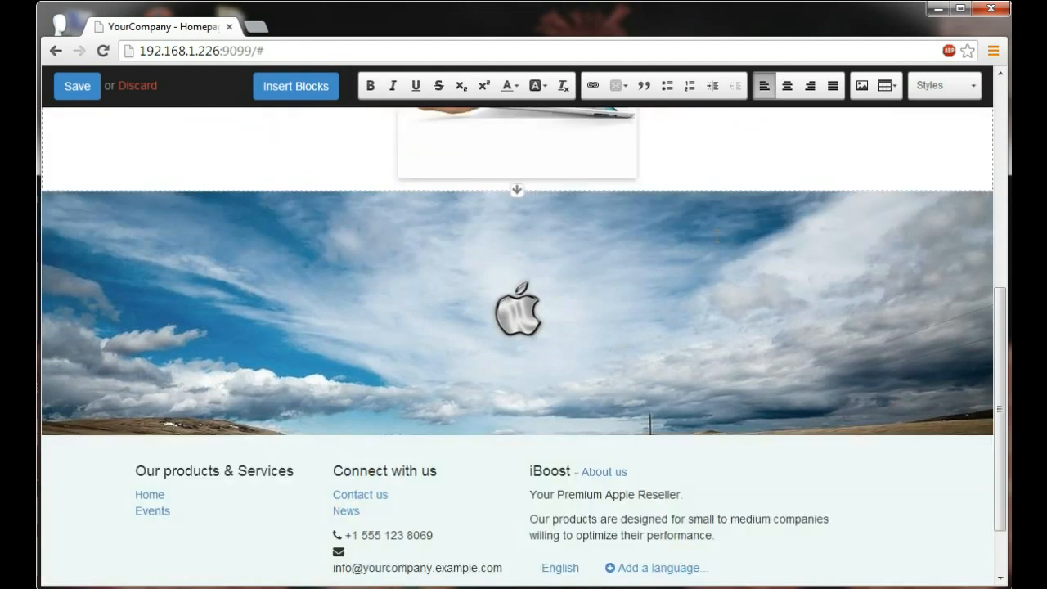
scroll(718, 236, up, 1)
scroll(717, 238, up, 1)
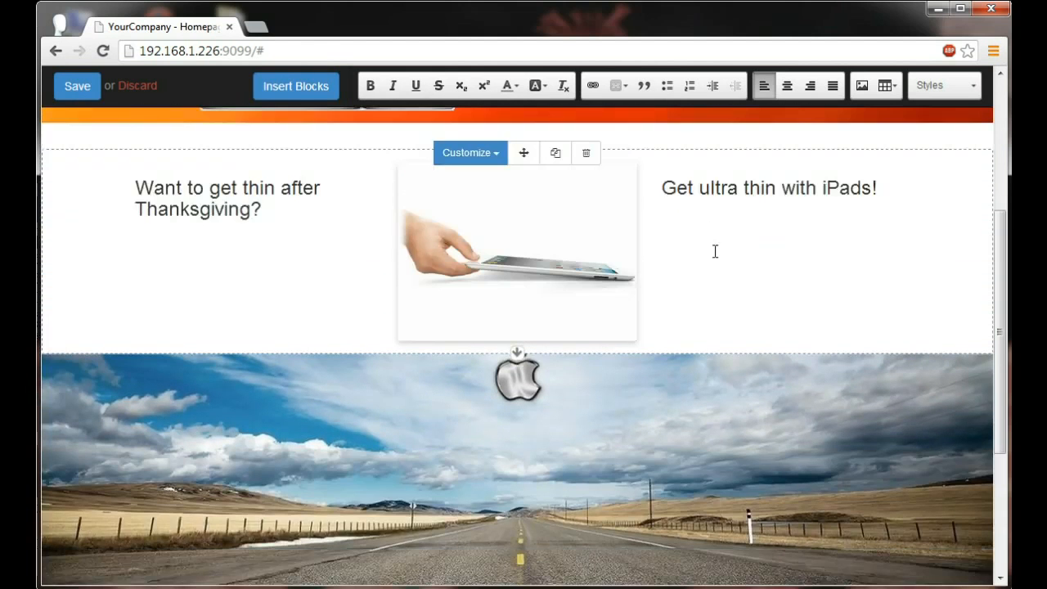
scroll(713, 233, up, 3)
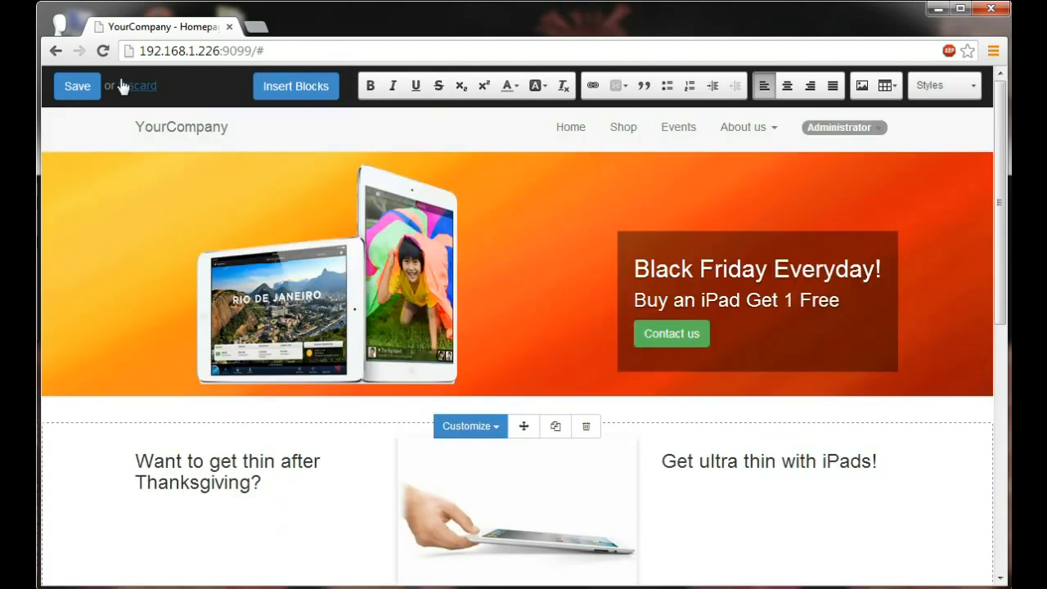
click(78, 89)
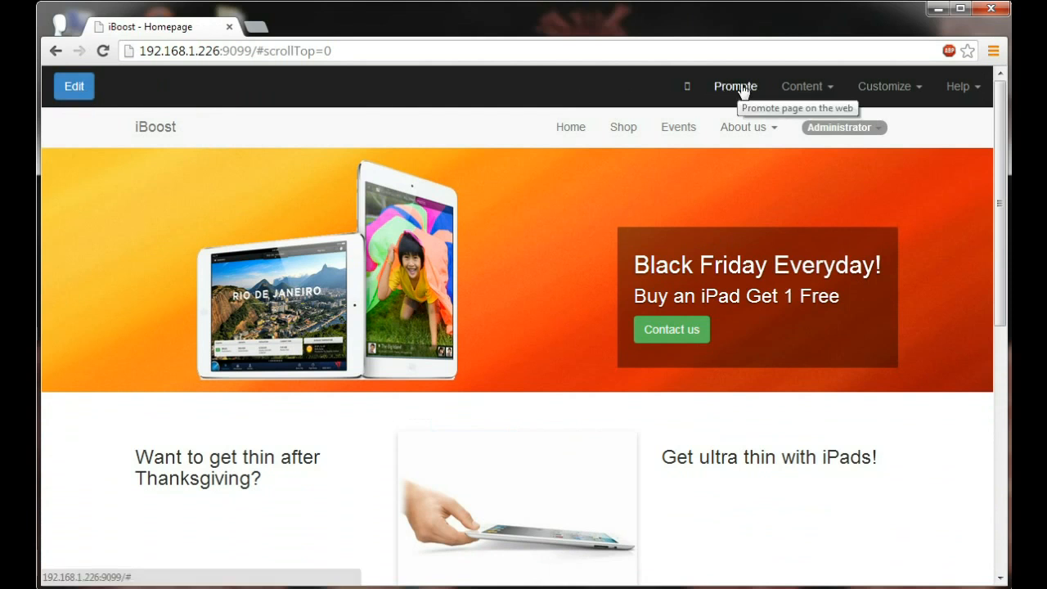
- Edit the site menu: make News a top-level entry before About us and Contact us one after Shop, and save it
click(814, 88)
click(799, 125)
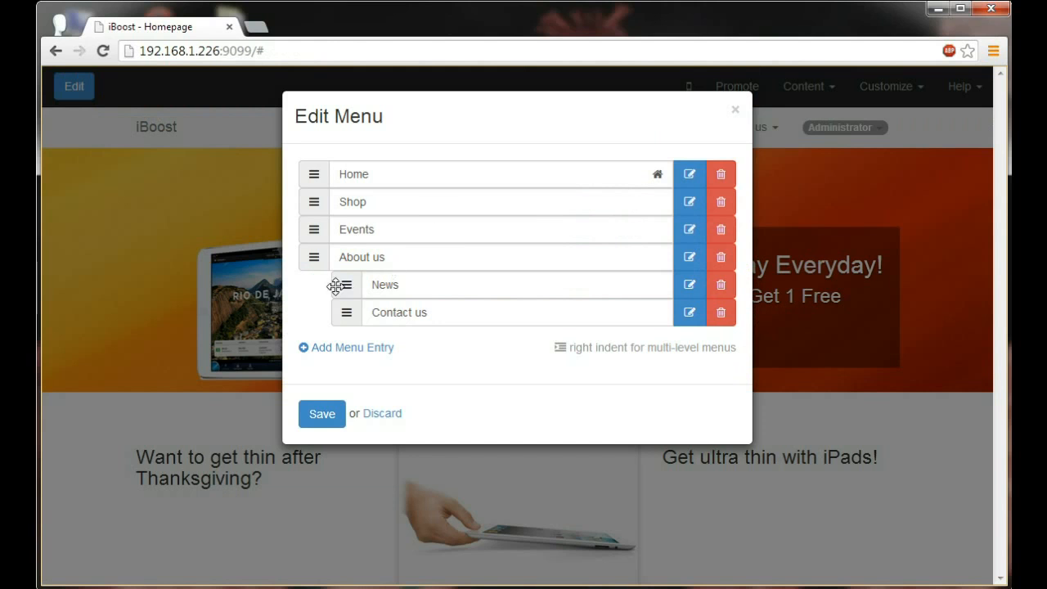
drag(344, 284, 300, 256)
drag(344, 313, 309, 227)
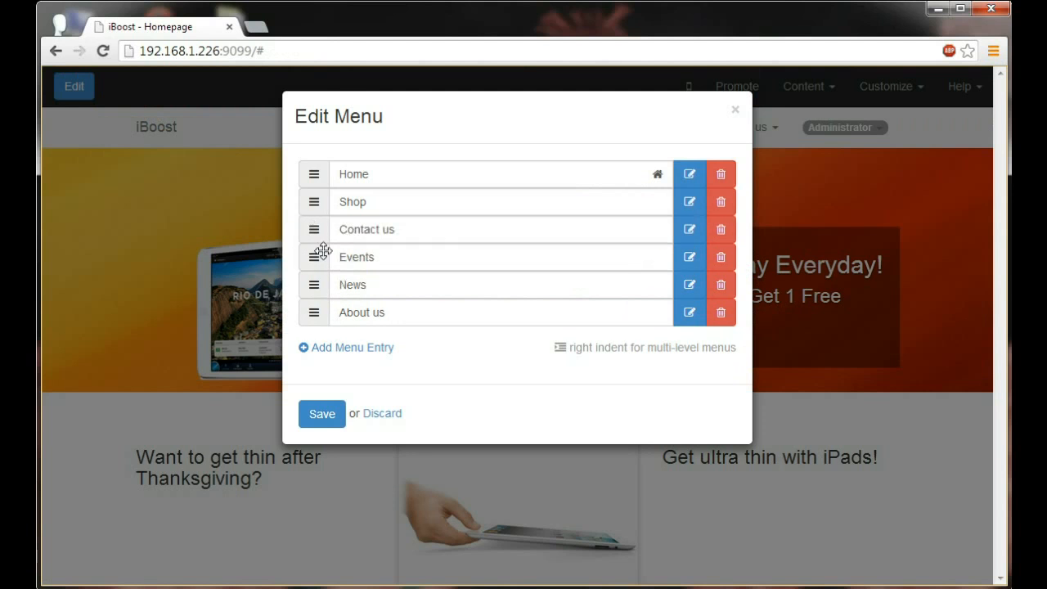
click(323, 415)
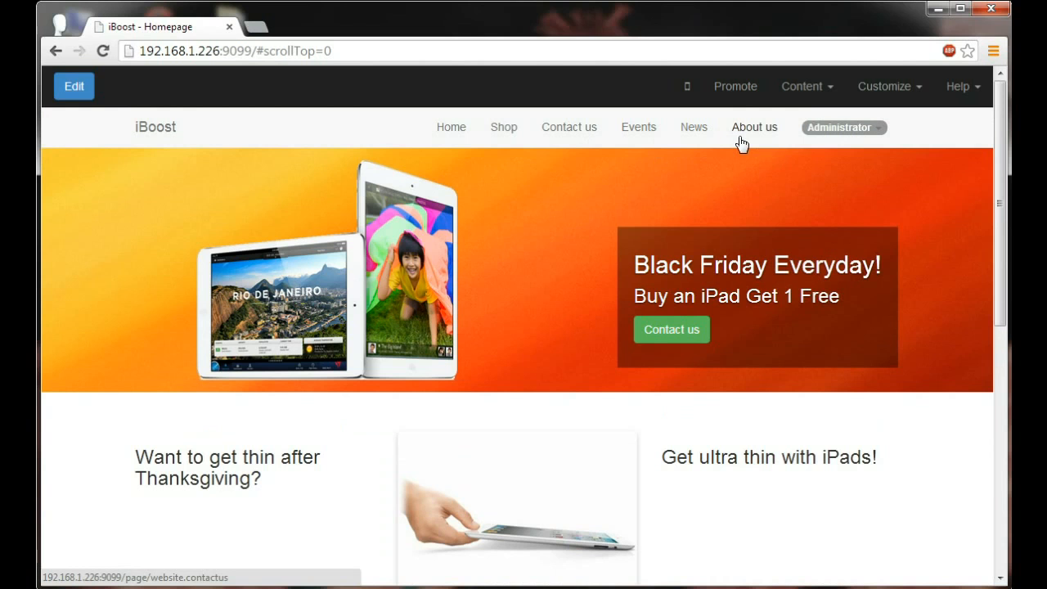
- Create a new shop product named iMac
click(796, 92)
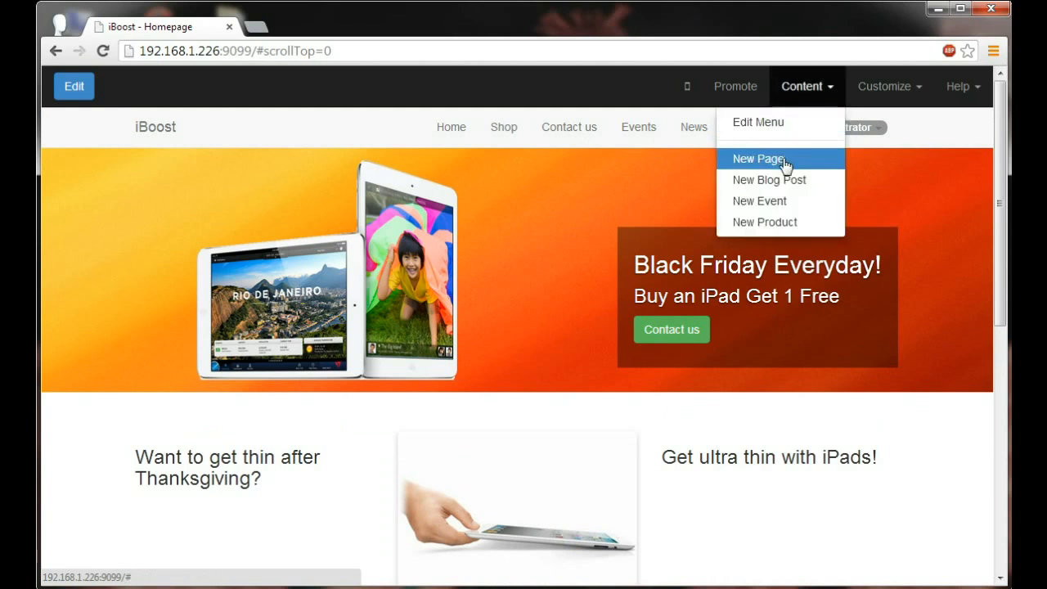
click(779, 223)
text(i)
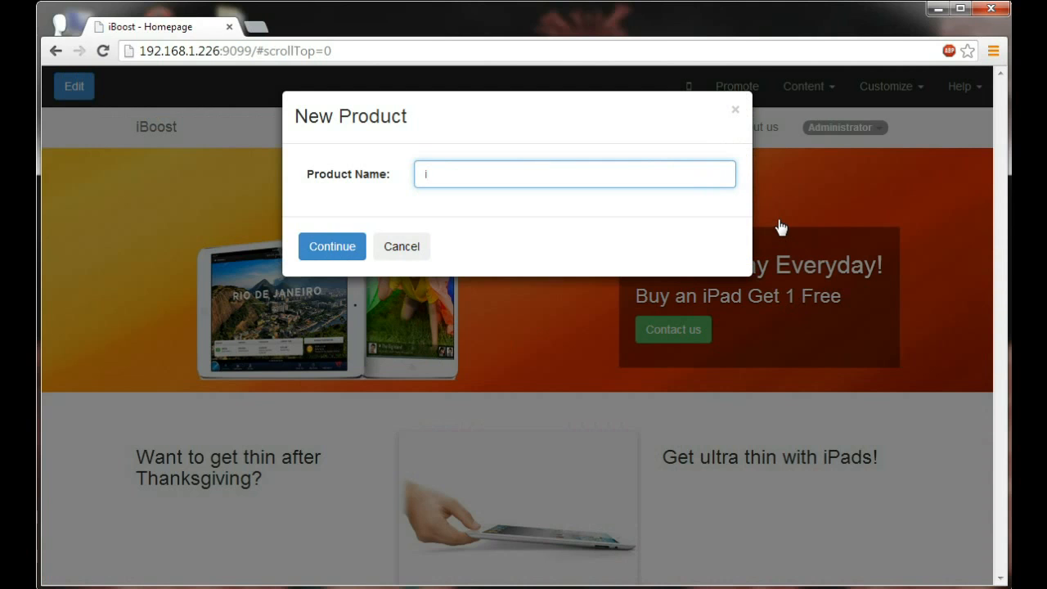
text(Mac)
click(336, 247)
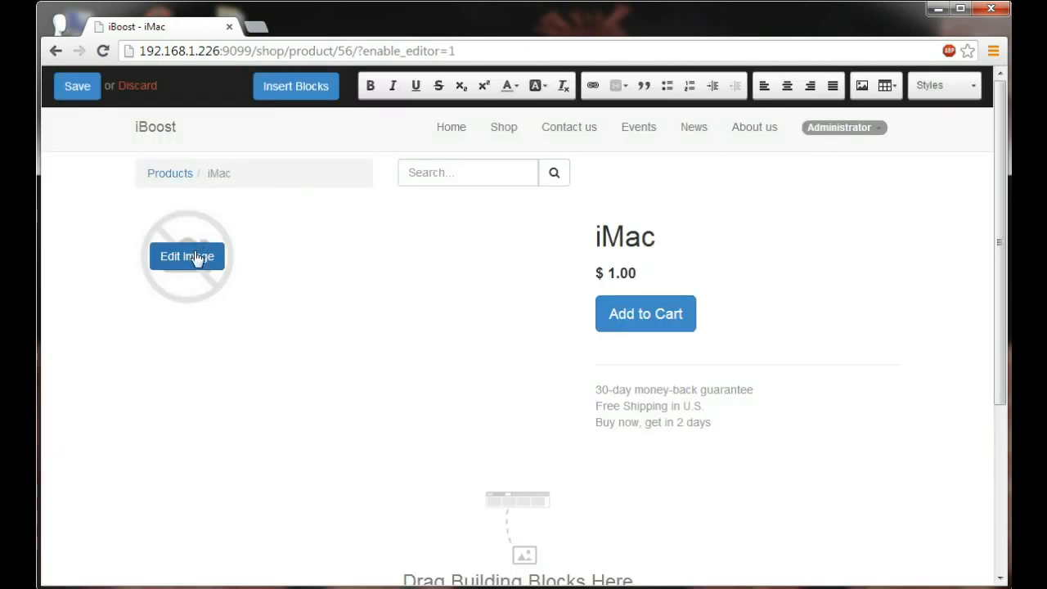
- Set the product image to the existing front-view iMac picture with keyboard and mouse
click(197, 259)
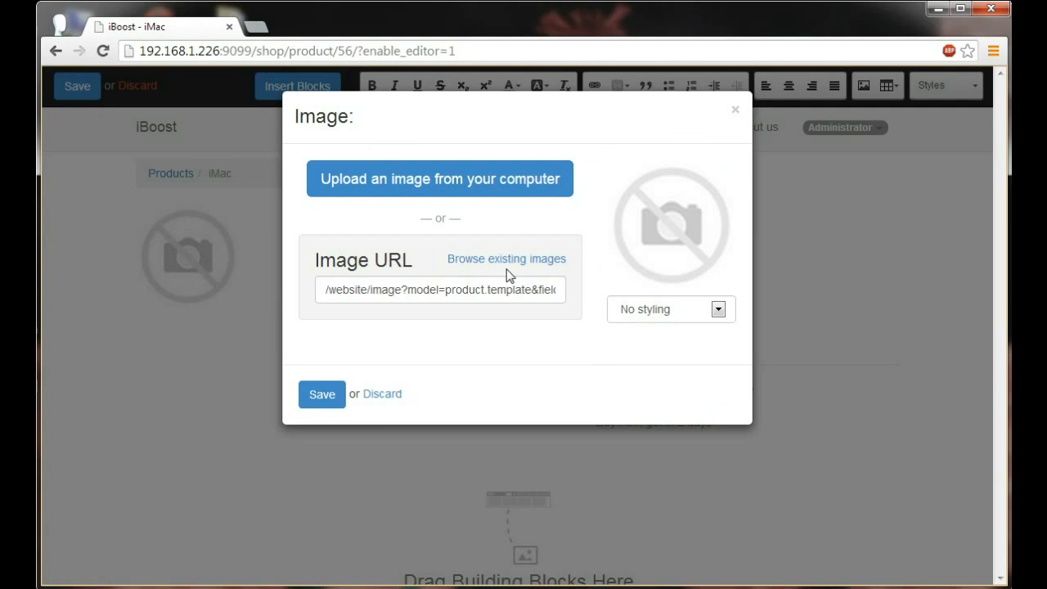
click(509, 262)
double_click(335, 330)
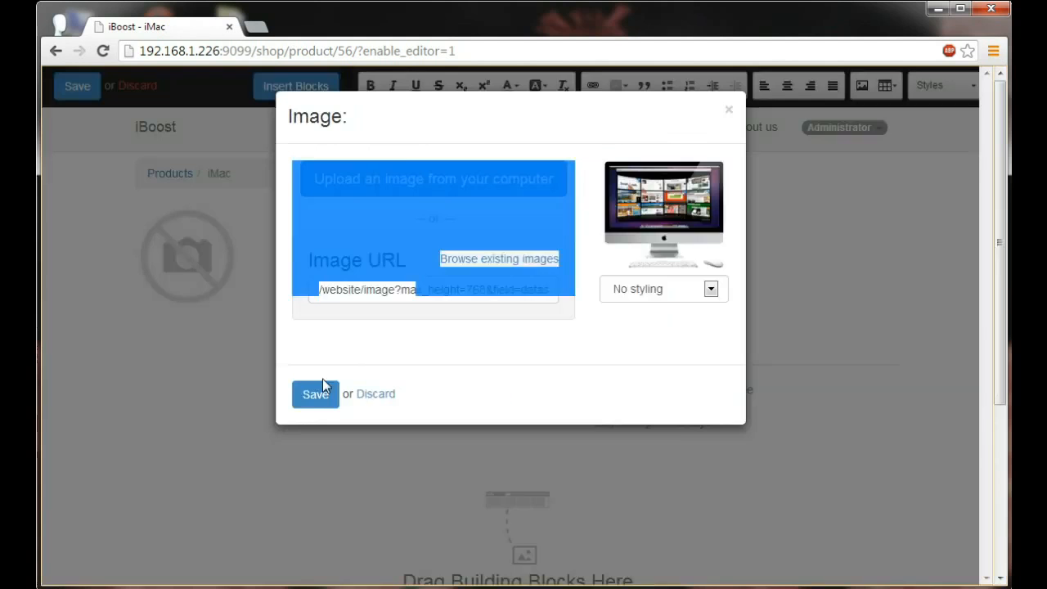
click(316, 396)
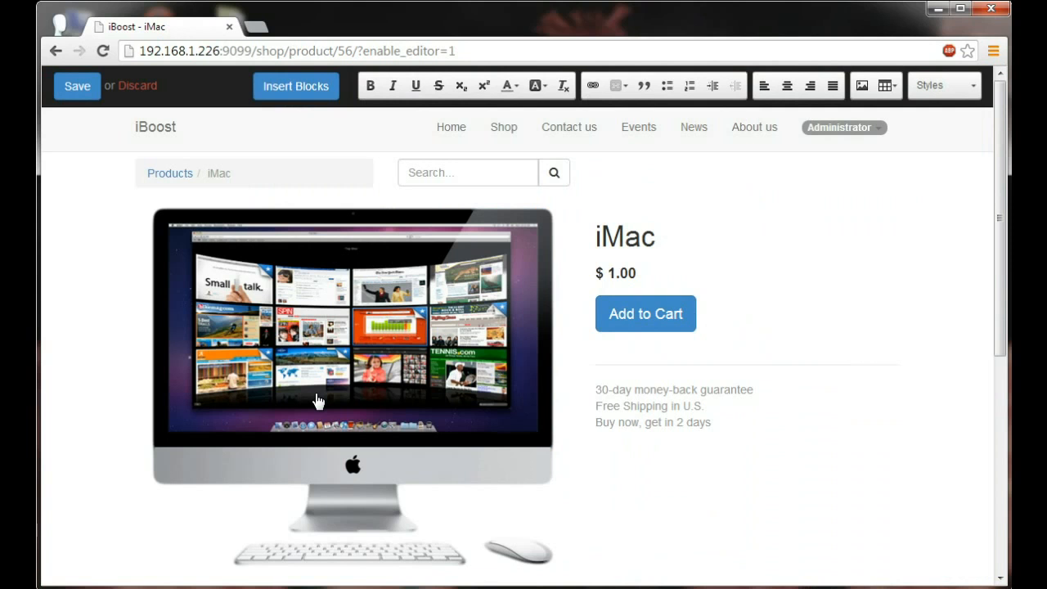
- Rename the product as "27-inch iMac" and set its price to $1799.00
click(600, 239)
text(27)
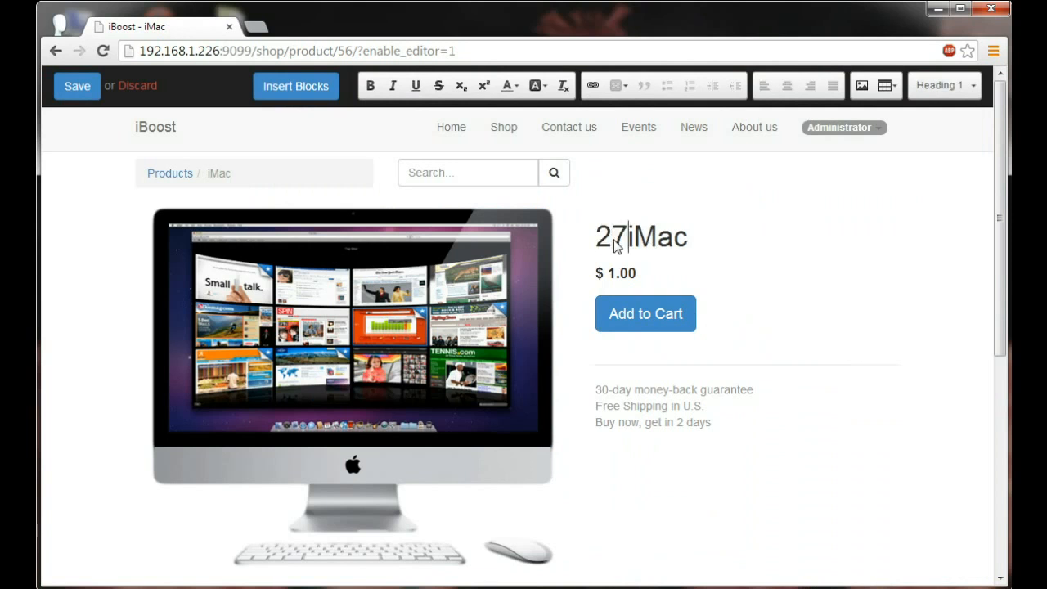
text(-inch)
click(618, 272)
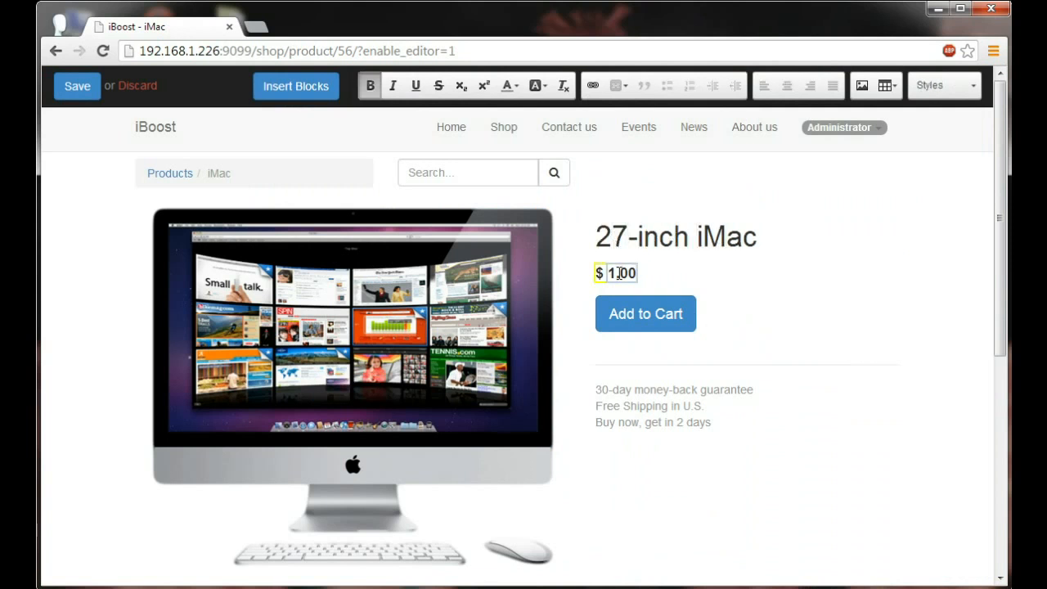
text(799)
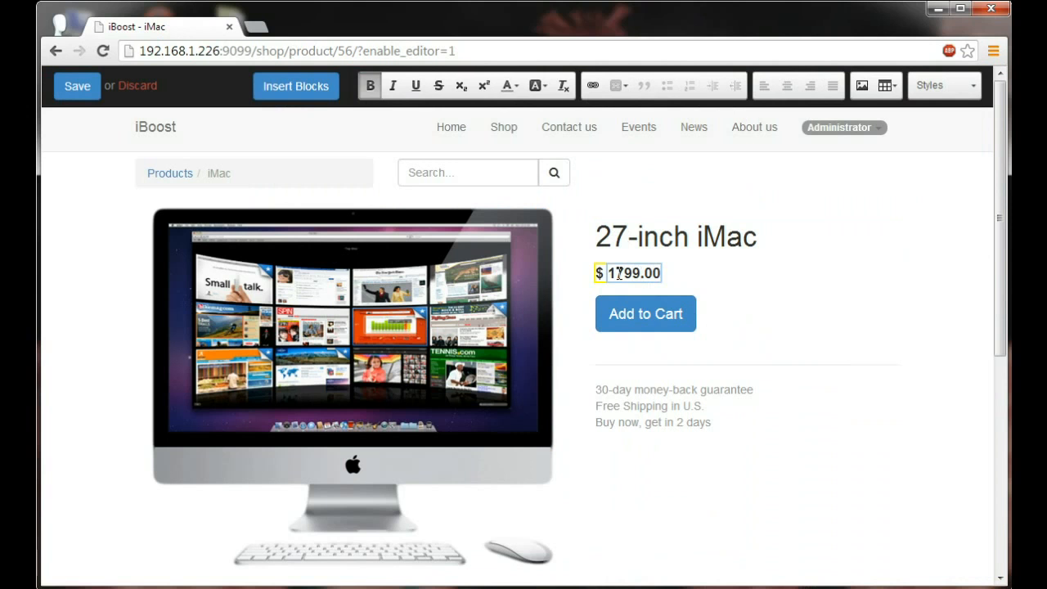
- Insert a Text-Image block below the iMac product details
click(302, 89)
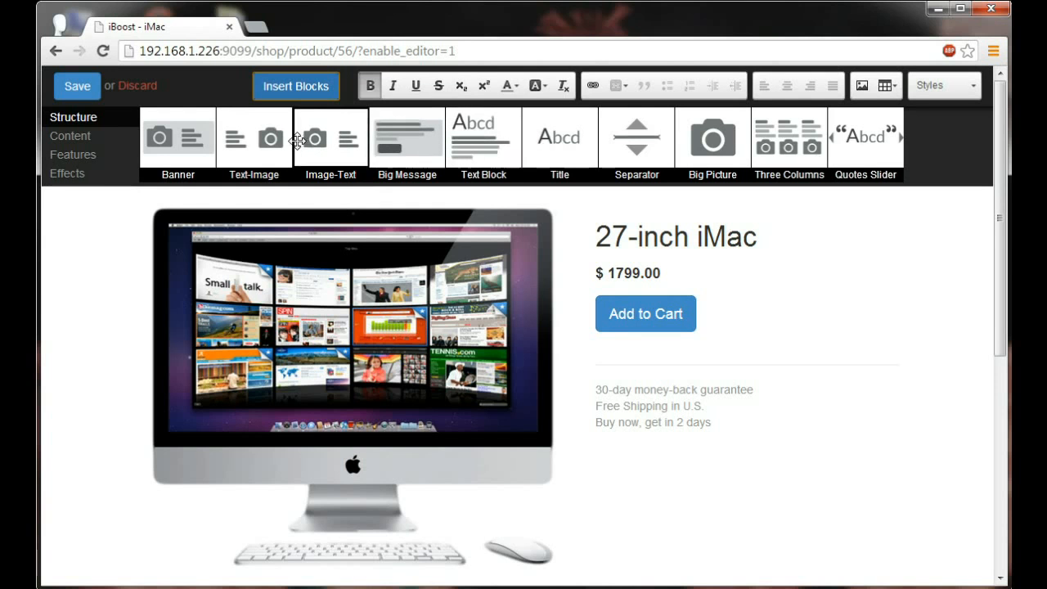
drag(259, 139, 375, 480)
scroll(377, 483, down, 2)
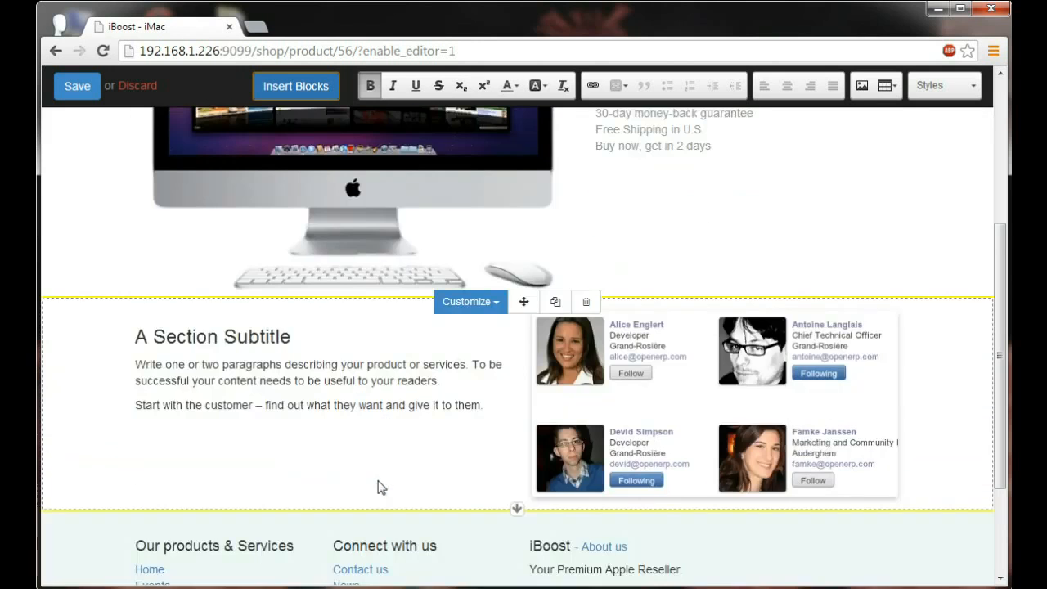
- Replace the Text-Image block's placeholder picture with the existing angled side view of the iMac
click(696, 413)
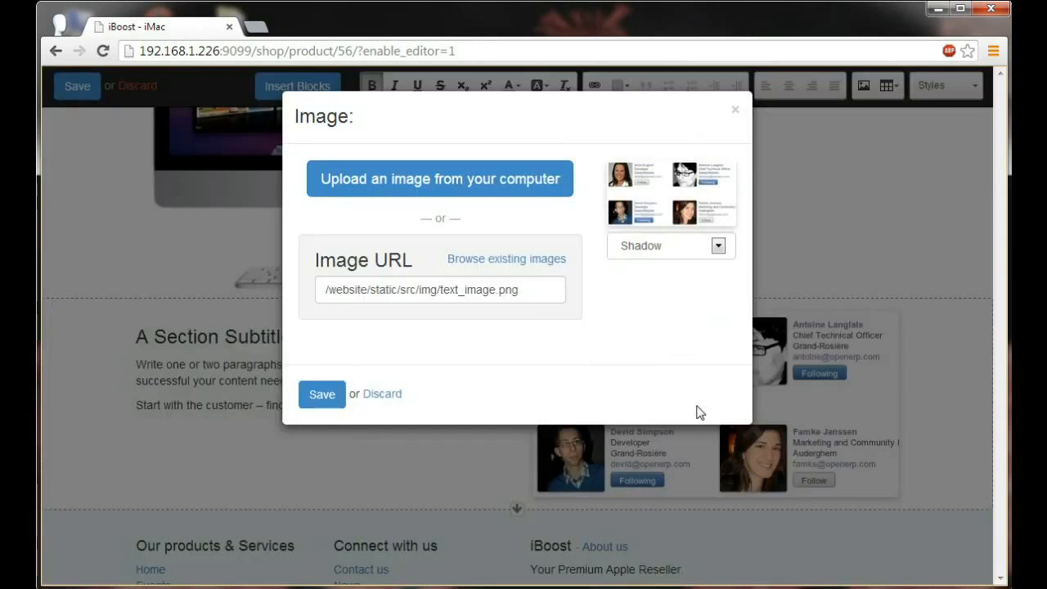
click(526, 262)
click(467, 318)
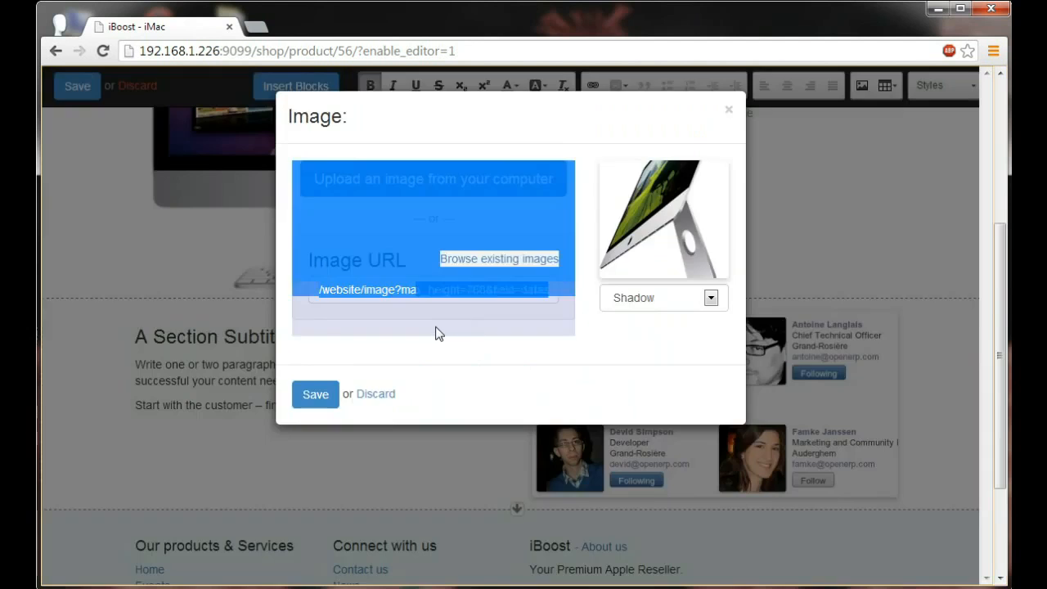
click(302, 396)
- Delete the placeholder paragraphs in the Text-Image block and replace its subtitle with "Performance and design."
click(482, 323)
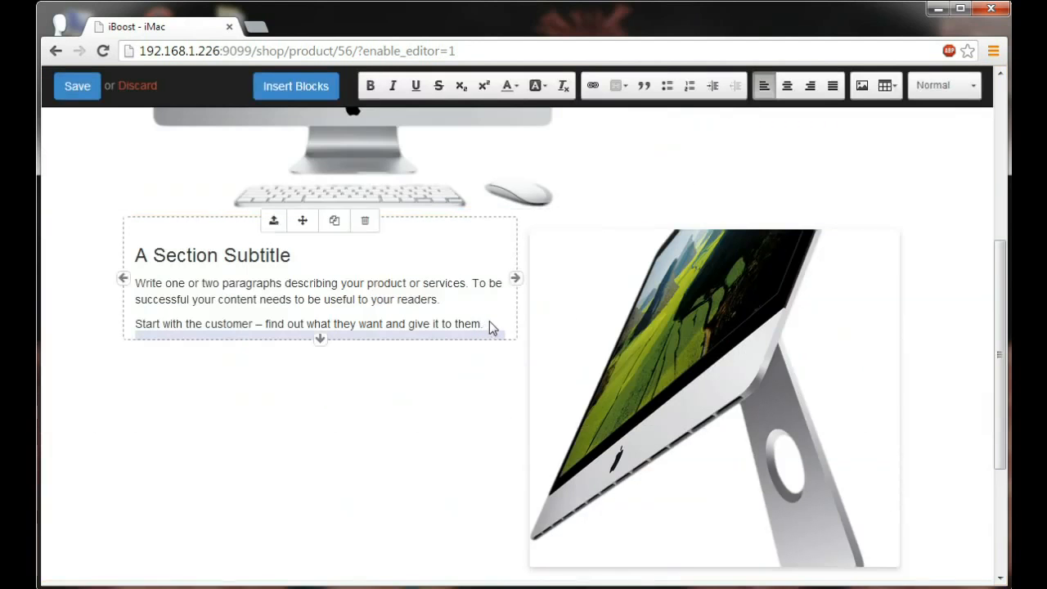
drag(485, 323, 162, 282)
key(BackSpace)
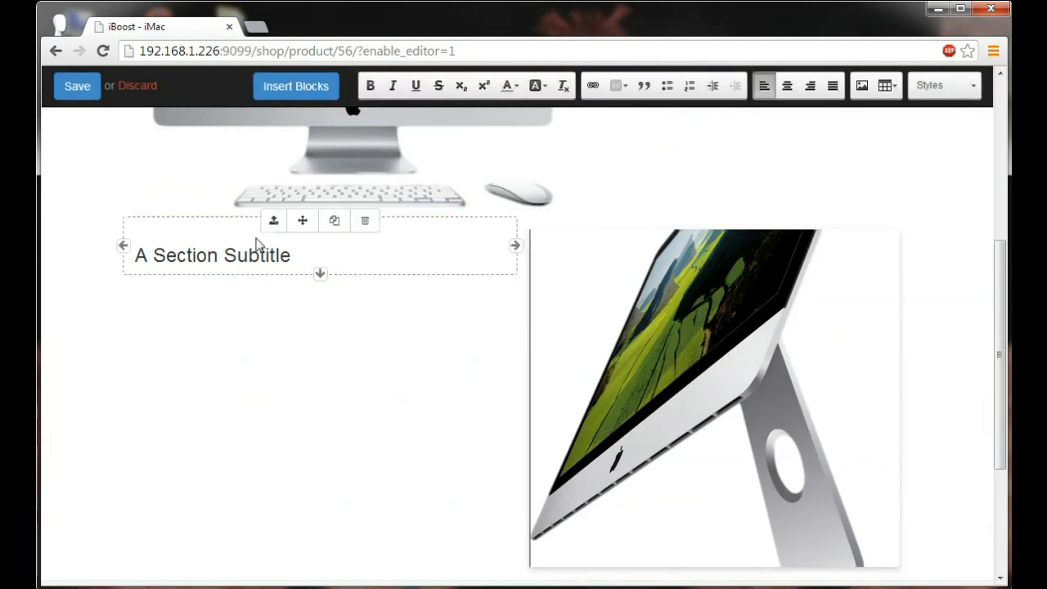
drag(299, 257, 134, 259)
text(Performance and design.)
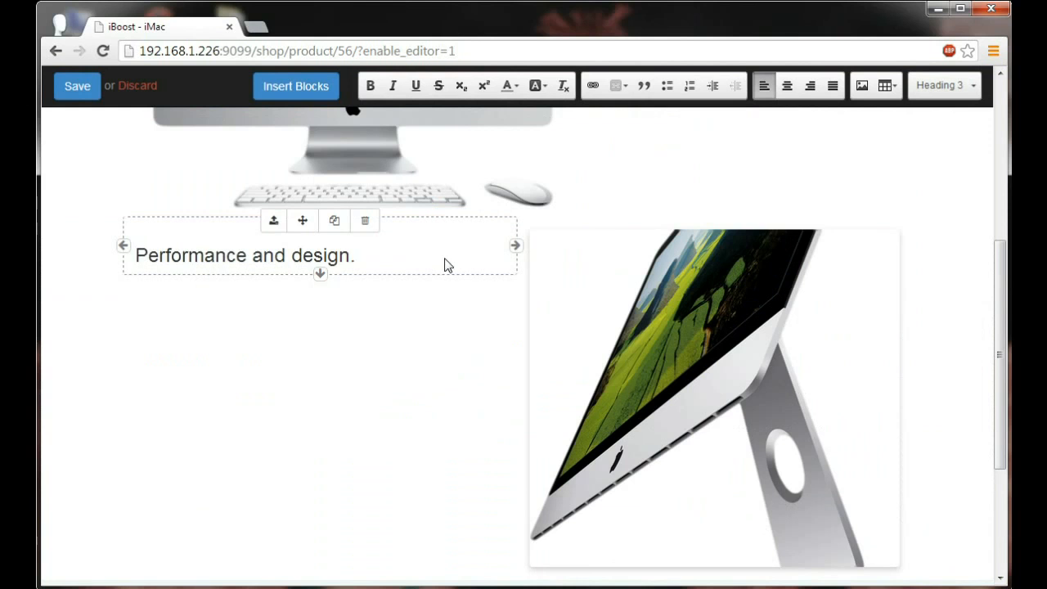
- Insert a Big Picture block below the "Performance and design." section
scroll(446, 264, up, 5)
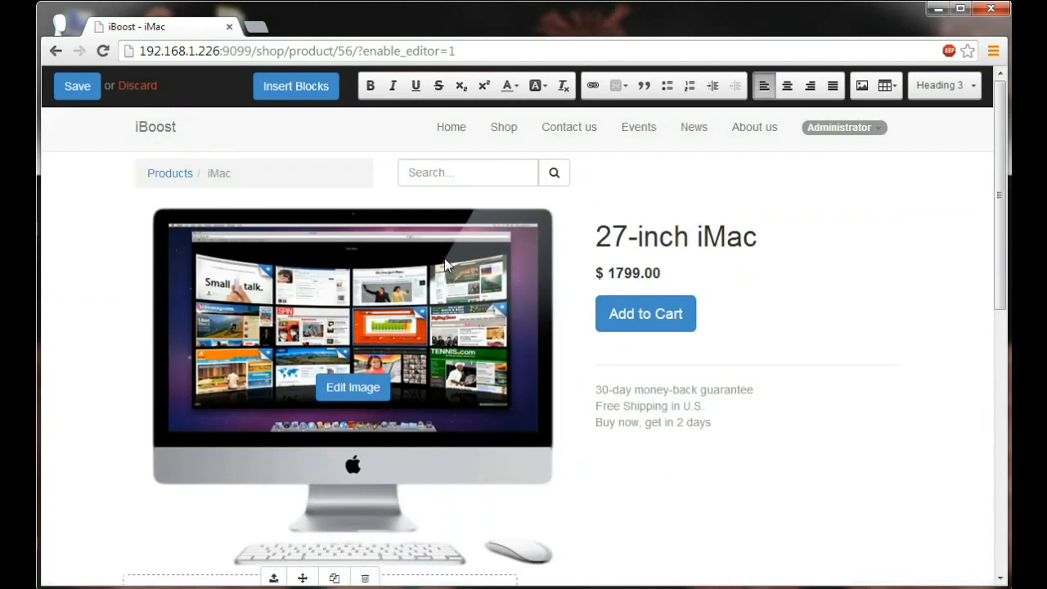
click(298, 87)
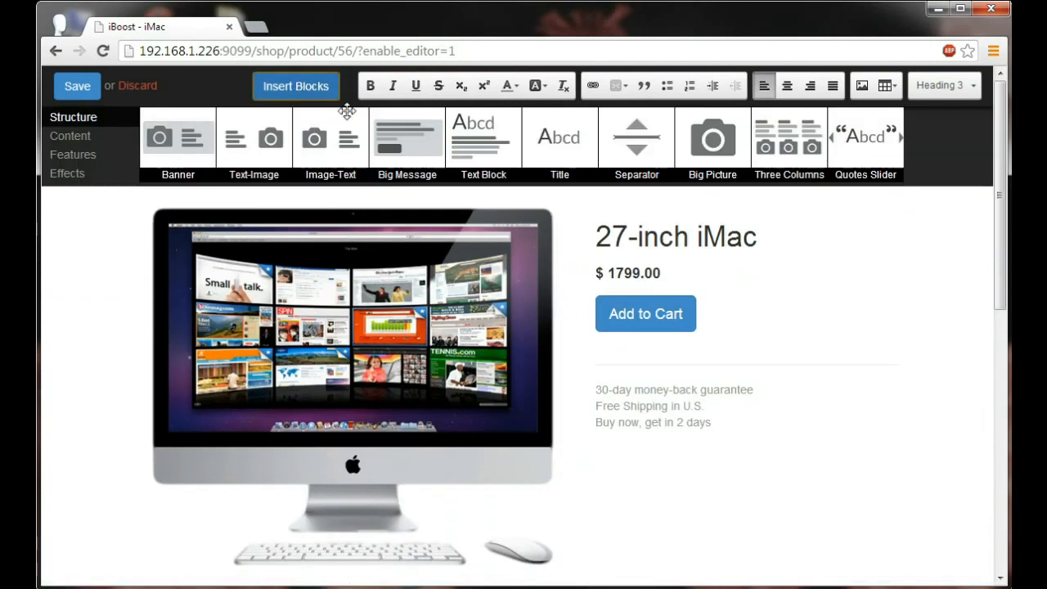
mouse_move(713, 148)
mouse_down()
mouse_move(741, 202)
mouse_move(673, 533)
mouse_move(639, 582)
mouse_move(510, 433)
mouse_move(579, 442)
mouse_up()
scroll(589, 438, down, 1)
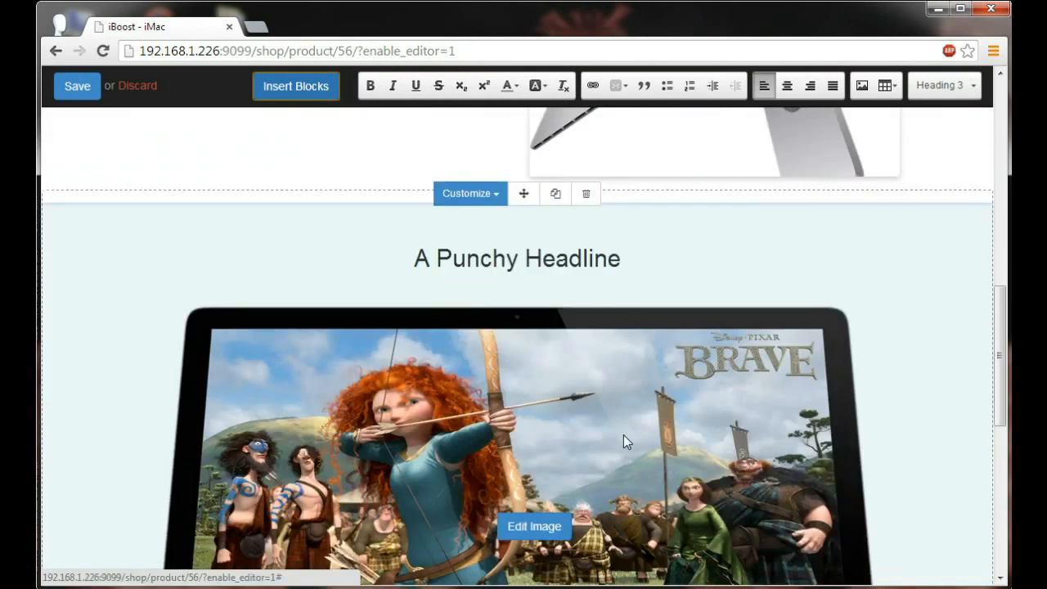
- Delete the "A Punchy Headline" heading from the Big Picture block
click(625, 262)
click(606, 262)
drag(621, 262, 415, 262)
scroll(647, 257, down, 2)
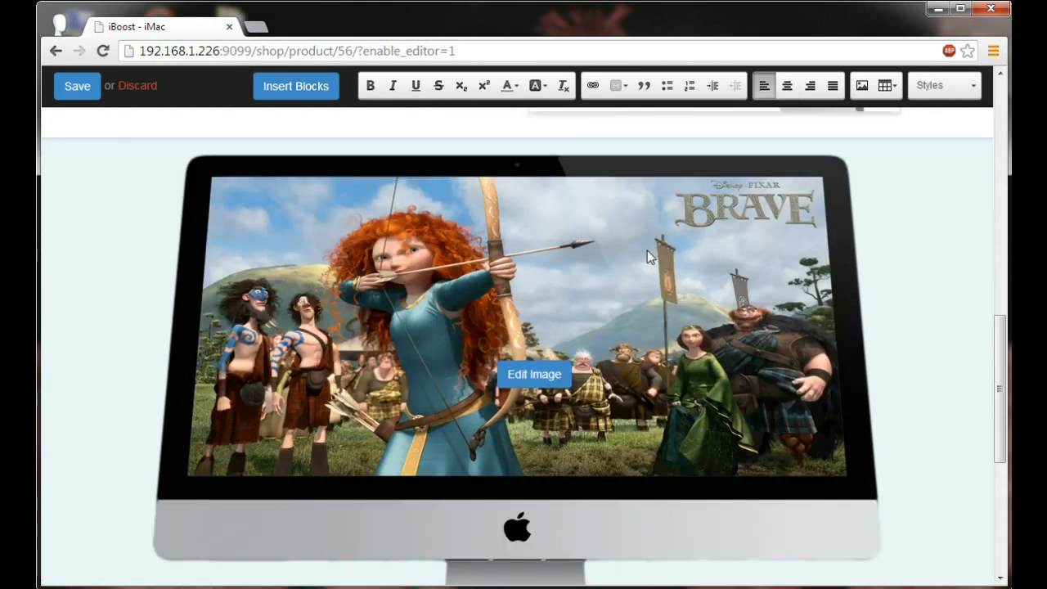
scroll(648, 252, up, 1)
scroll(647, 257, up, 1)
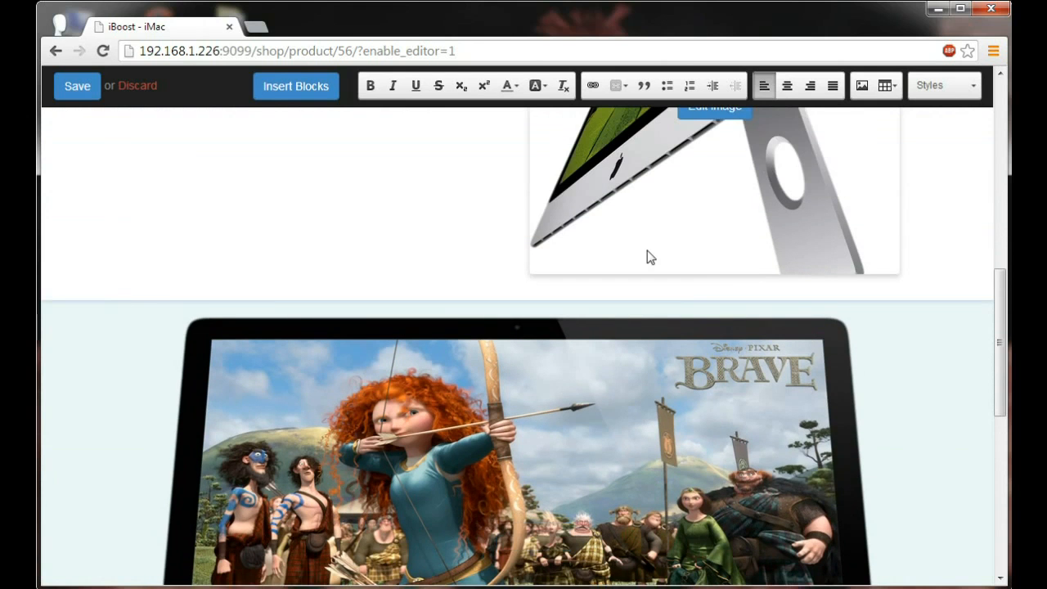
- Insert a Comparisons block below the iMac product details and remove its Expert column
scroll(648, 257, up, 7)
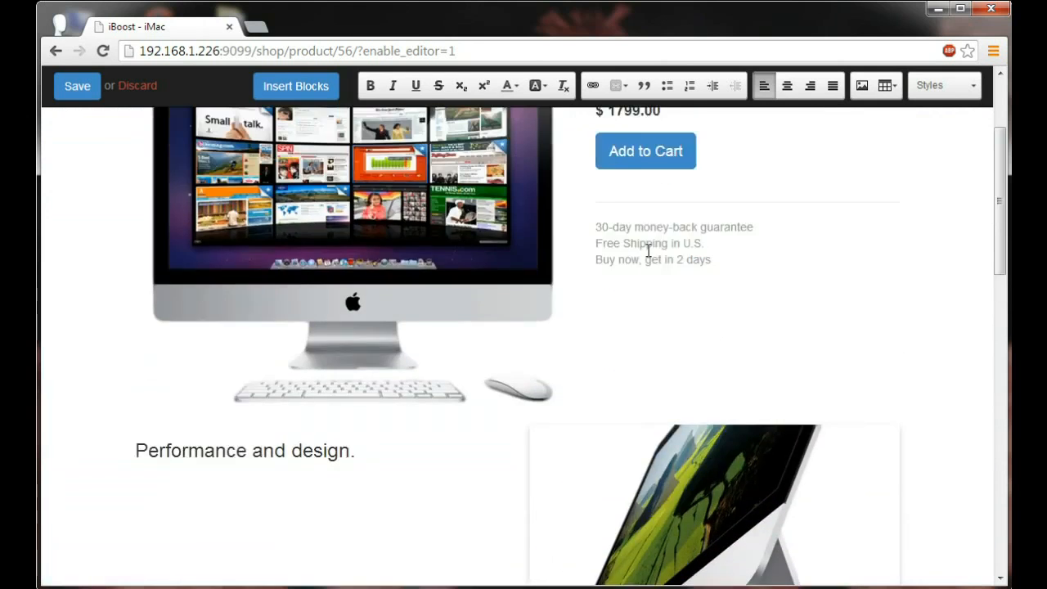
scroll(648, 252, up, 1)
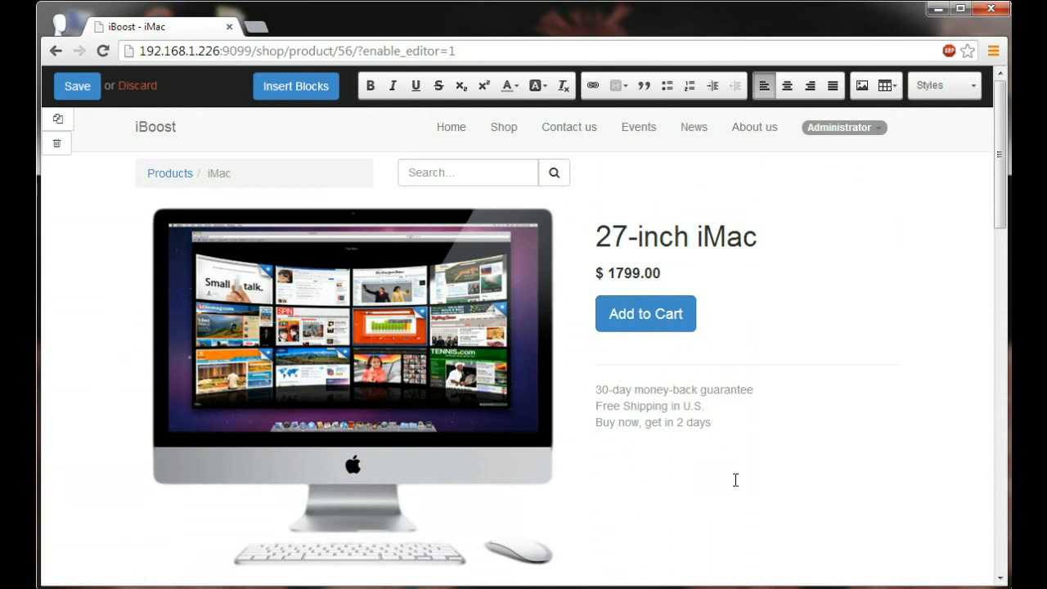
click(313, 87)
click(72, 154)
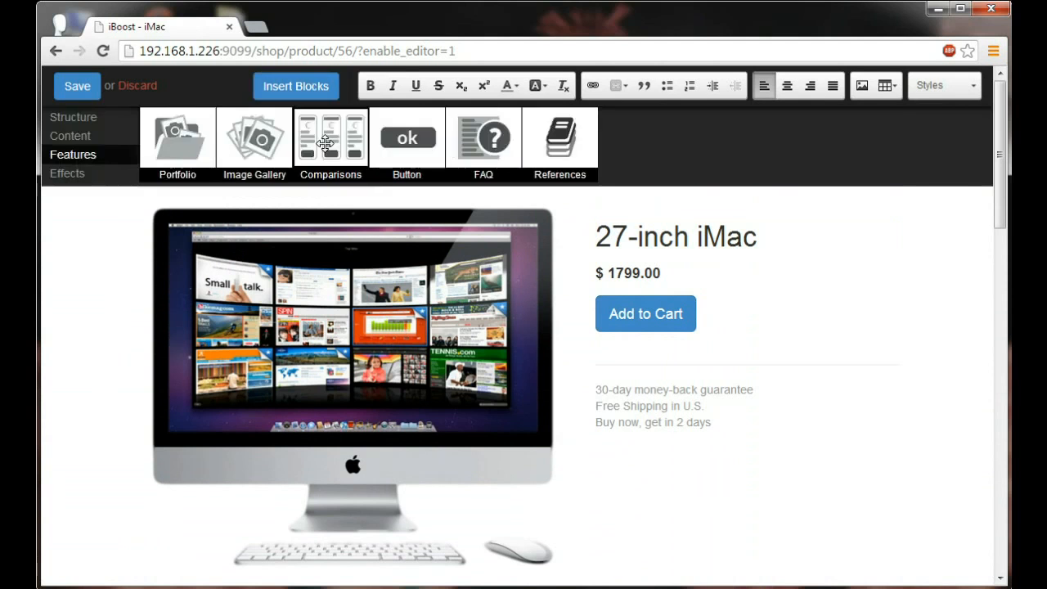
mouse_move(327, 135)
mouse_down()
mouse_move(476, 575)
mouse_move(480, 421)
mouse_up()
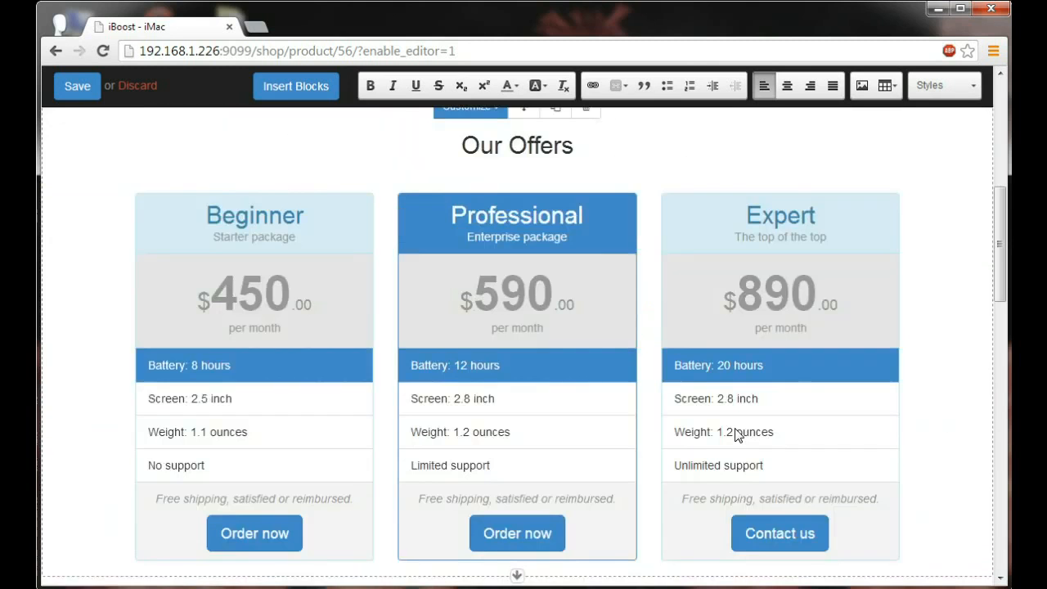
click(866, 282)
click(826, 197)
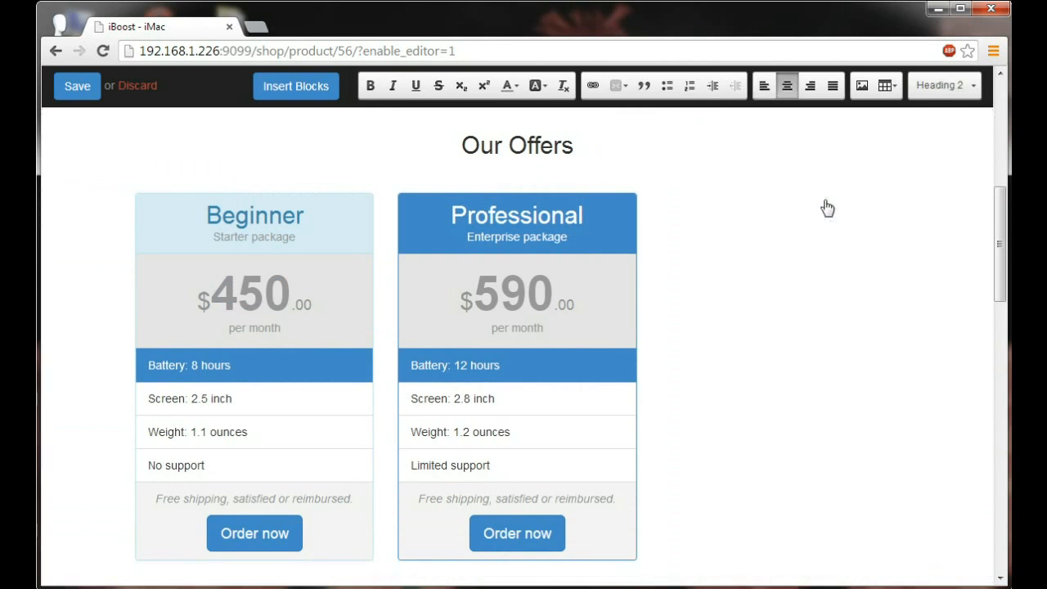
- Rename the Beginner offer to "Home" and set its price to $1799
double_click(309, 219)
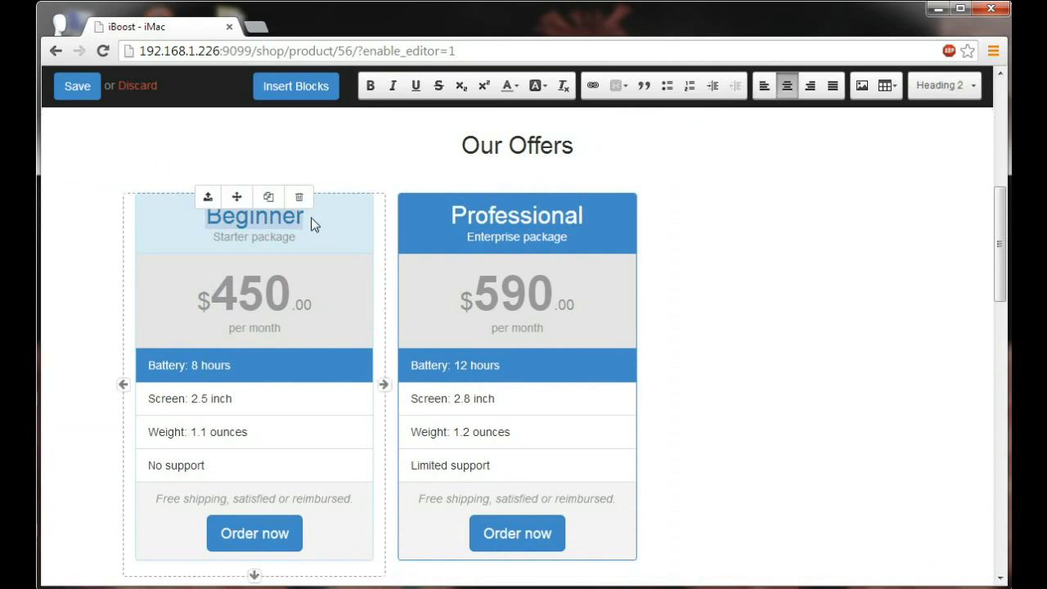
text(Home)
click(287, 295)
key(BackSpace)
key(BackSpace)
key(BackSpace)
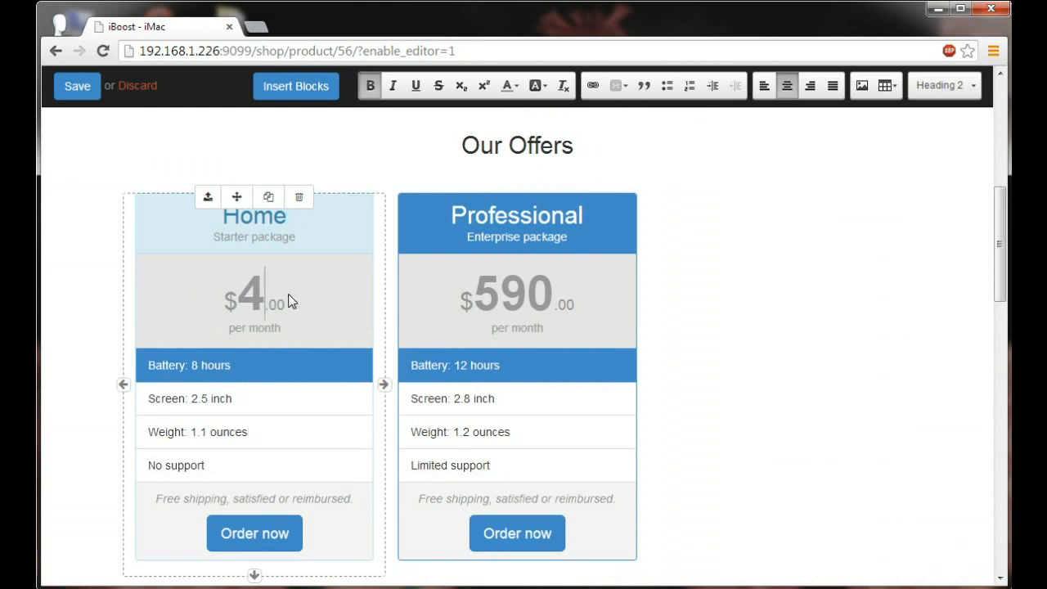
text(1799)
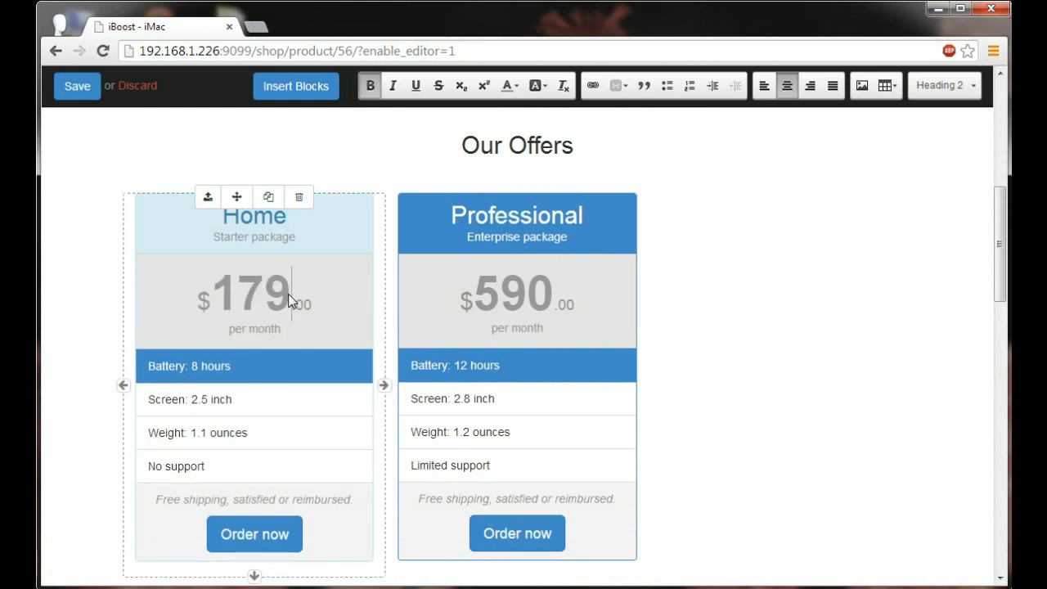
- Set the Professional offer's price to $1999
click(558, 302)
key(BackSpace)
key(BackSpace)
key(BackSpace)
text(1999)
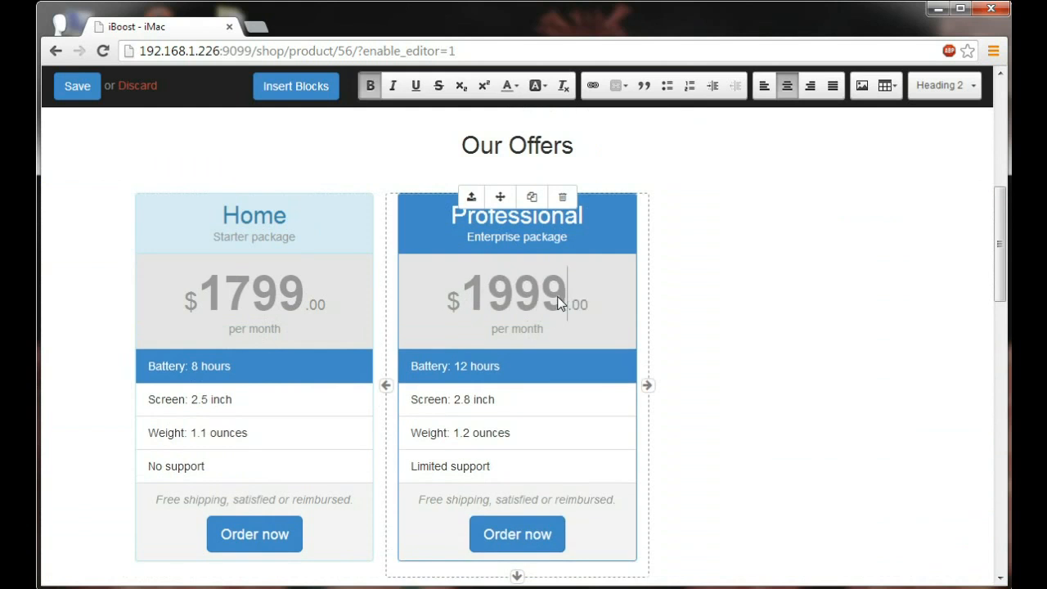
- Remove the support row from both the Home and Professional offers
scroll(273, 384, down, 1)
click(273, 392)
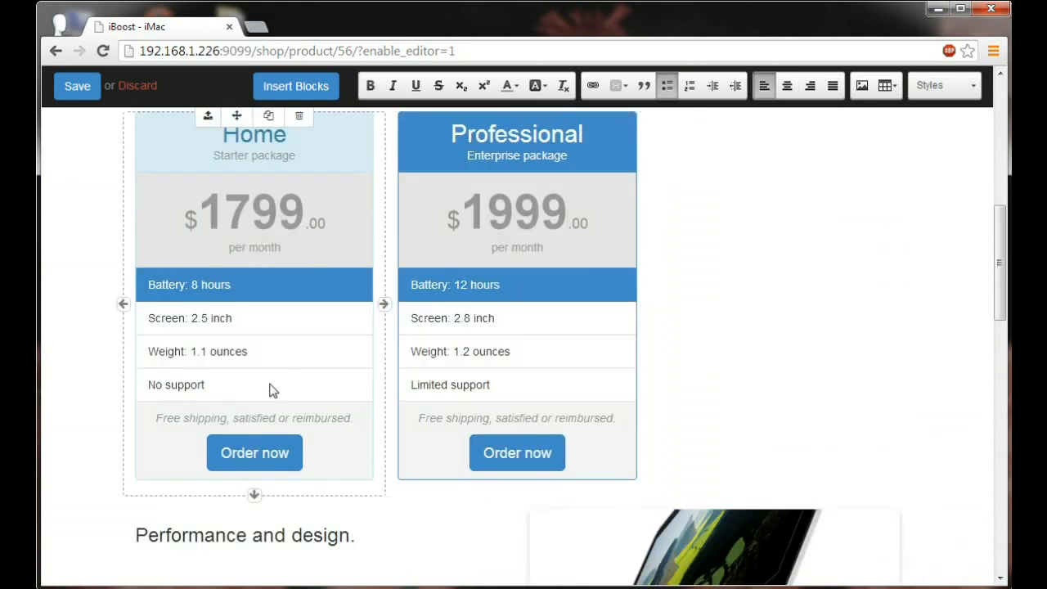
key(BackSpace)
key(BackSpace)
key(BackSpace)
key(BackSpace)
key(BackSpace)
key(BackSpace)
key(BackSpace)
key(BackSpace)
key(BackSpace)
key(BackSpace)
key(BackSpace)
triple_click(416, 385)
key(Delete)
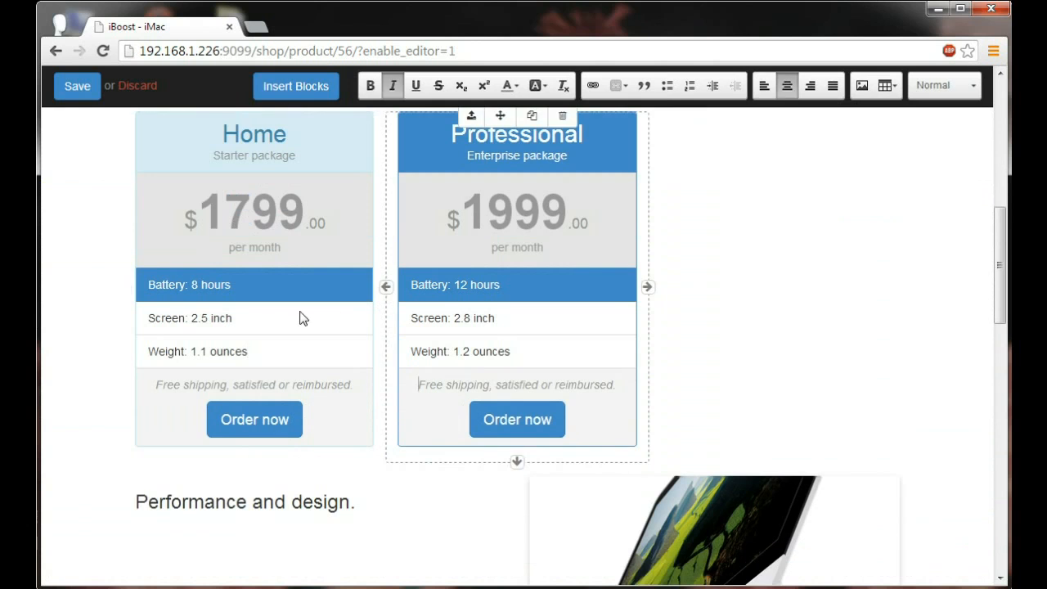
- Add the row "Graphics: Intel Iris Pro" below the screen size in the Home offer
click(264, 325)
key(Return)
text(G)
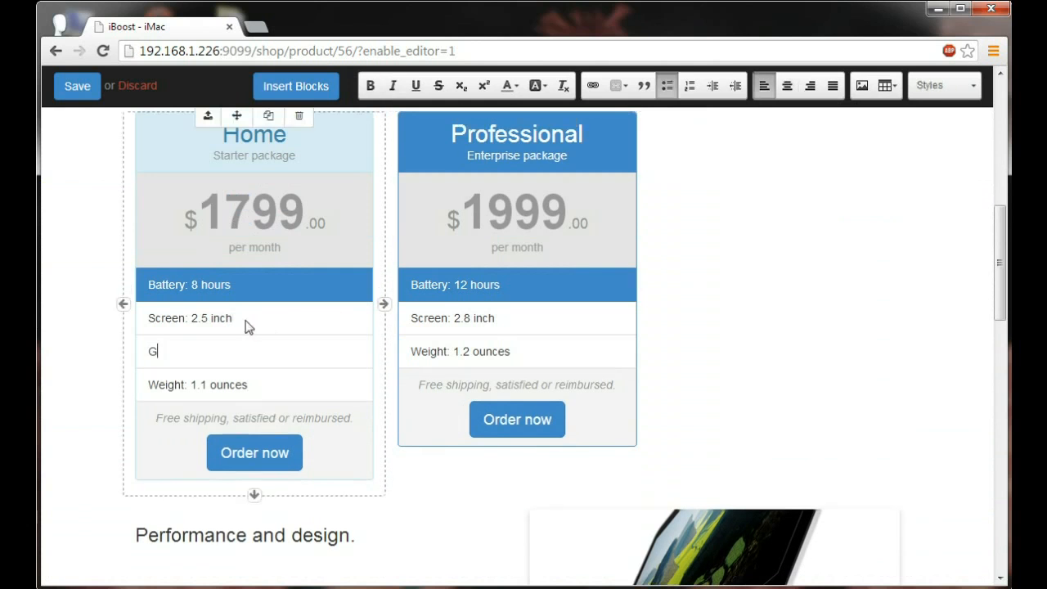
text(raphics: Intel Iris Pro)
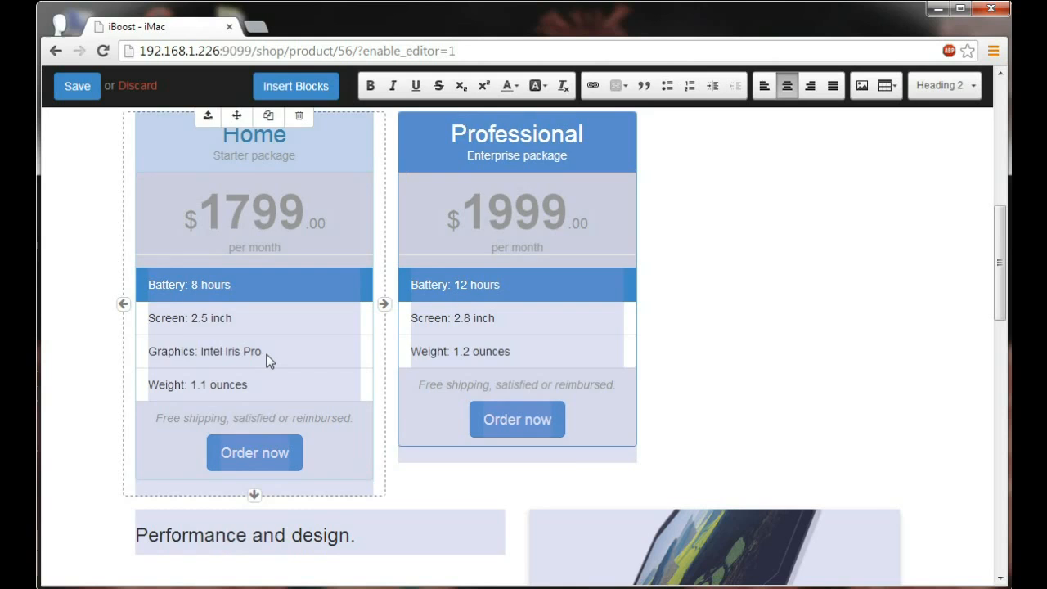
- Add the row "Graphics: NVIDIA Geo Force" below the screen size in the Professional offer
click(512, 344)
text(Graphics: Intel Iris Pro)
key(BackSpace)
key(BackSpace)
key(BackSpace)
key(BackSpace)
key(BackSpace)
key(BackSpace)
key(BackSpace)
key(BackSpace)
key(BackSpace)
key(BackSpace)
key(BackSpace)
key(BackSpace)
key(BackSpace)
key(BackSpace)
text(NVIDIA Geo For)
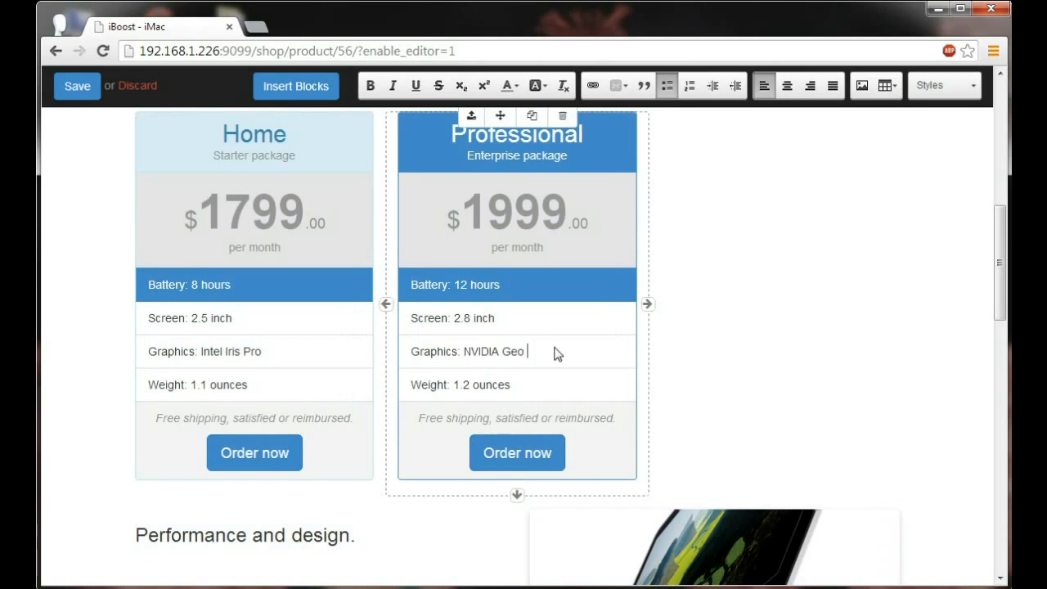
text(ce)
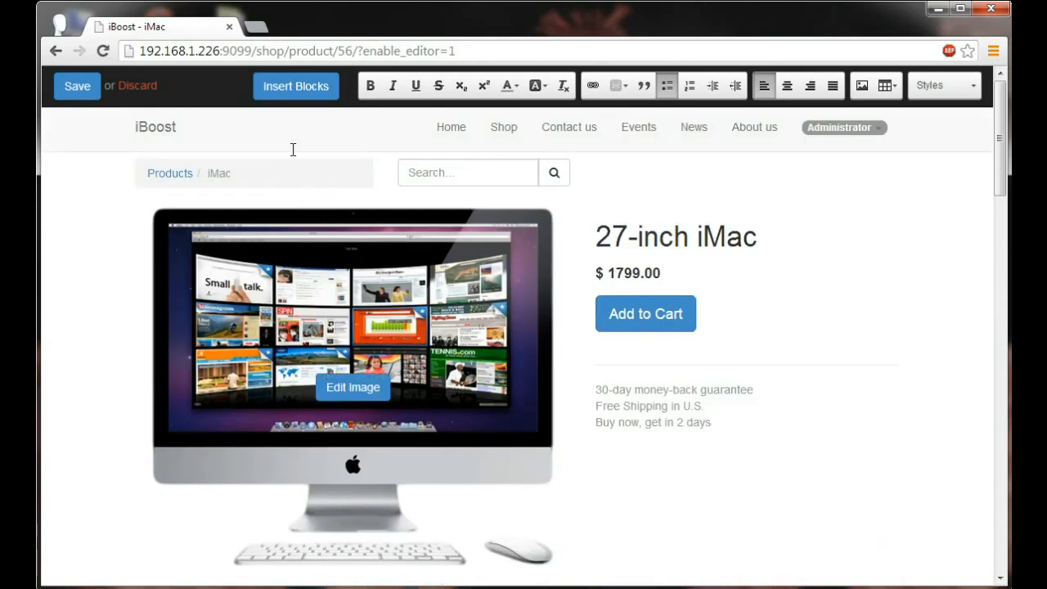
- Save the iMac product page and publish the product
click(94, 90)
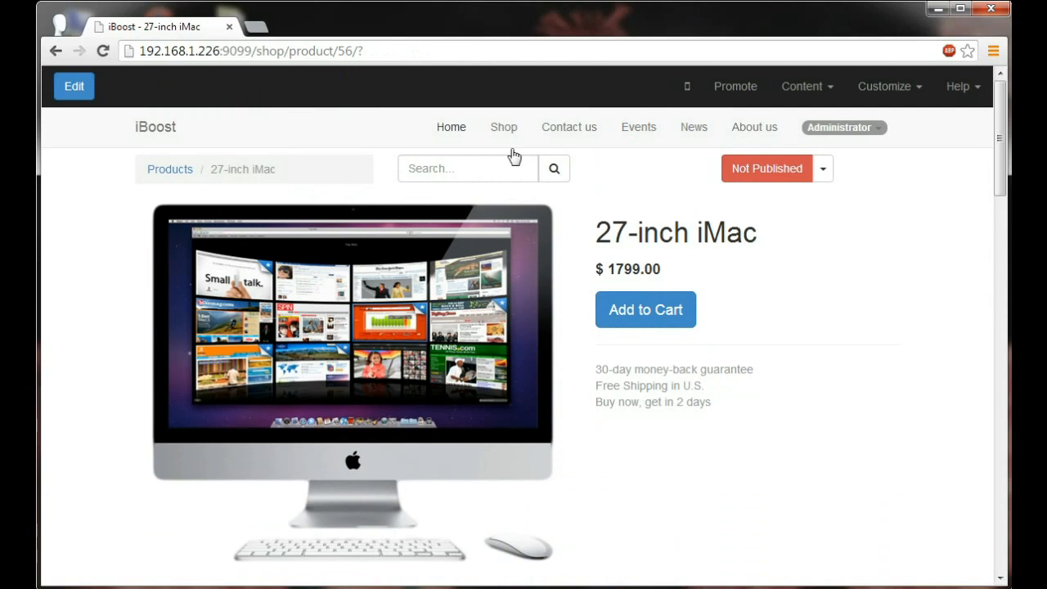
click(753, 179)
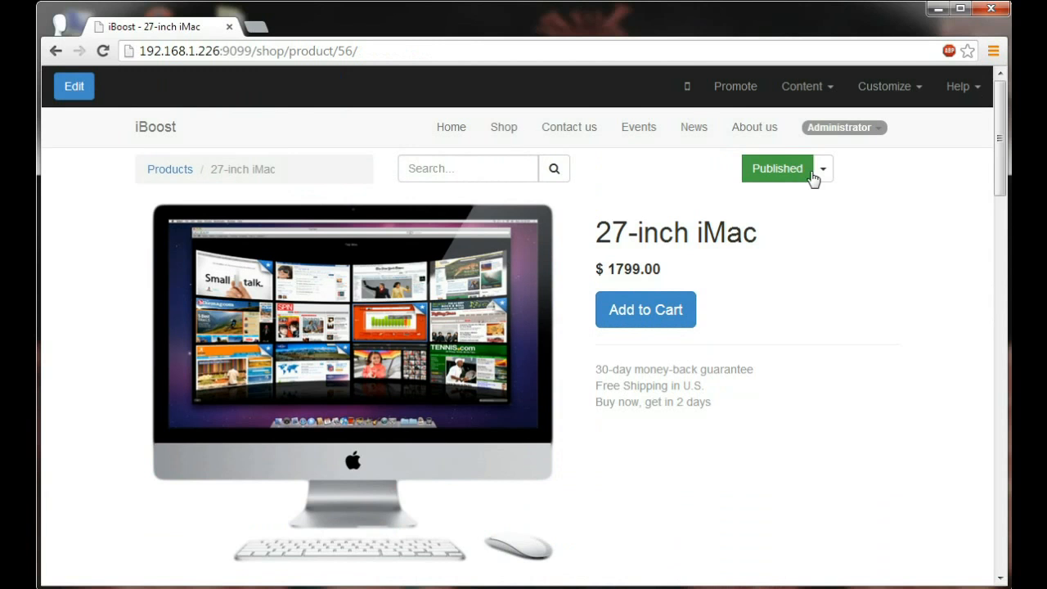
- Examine the product page in the mobile preview, including its collapsed navigation menu and stacked blocks, and close the preview
click(688, 93)
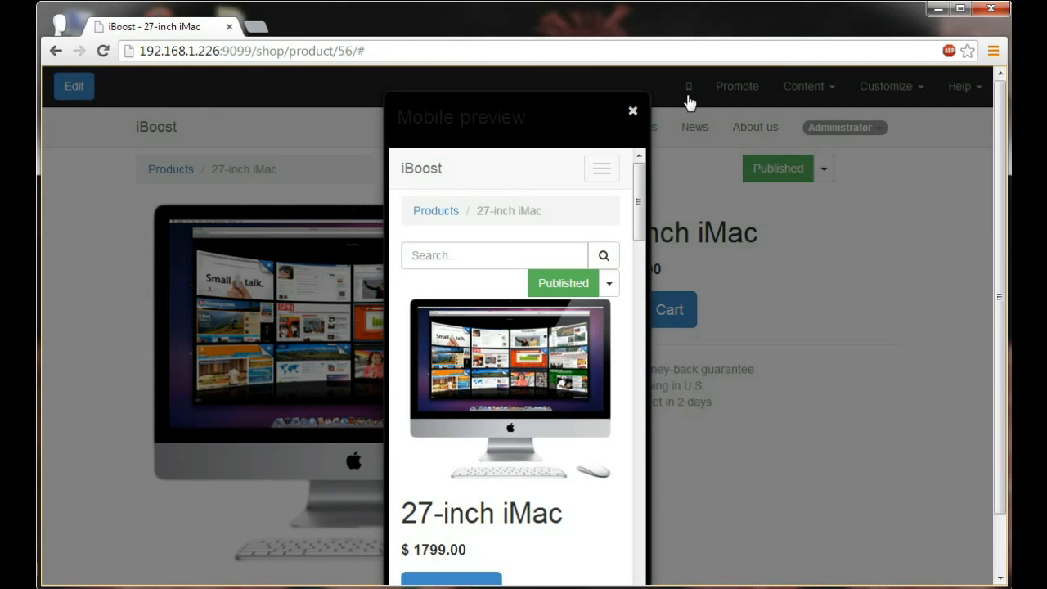
click(605, 170)
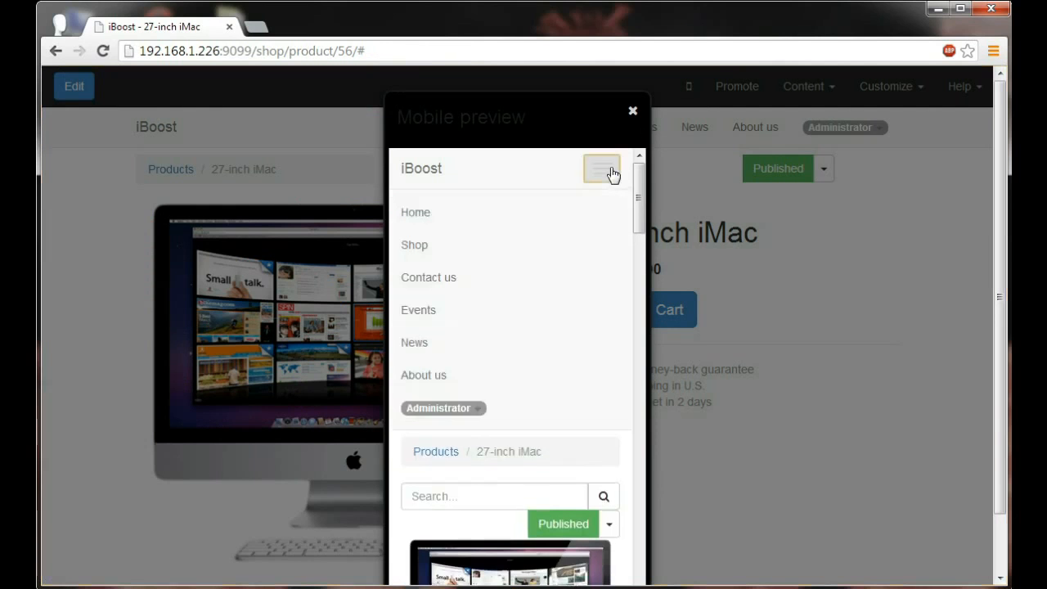
click(612, 172)
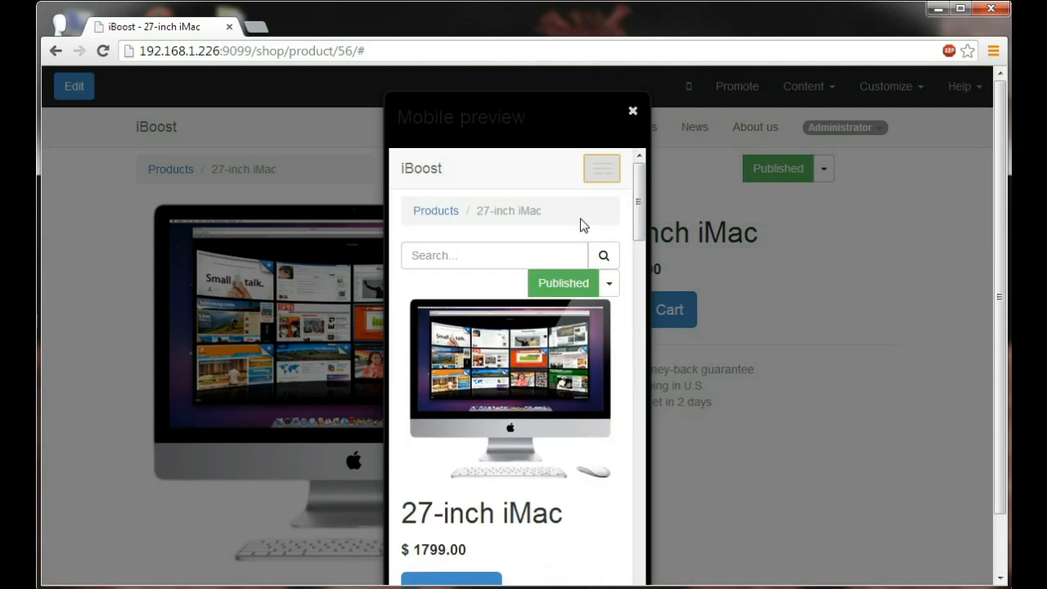
scroll(584, 225, down, 2)
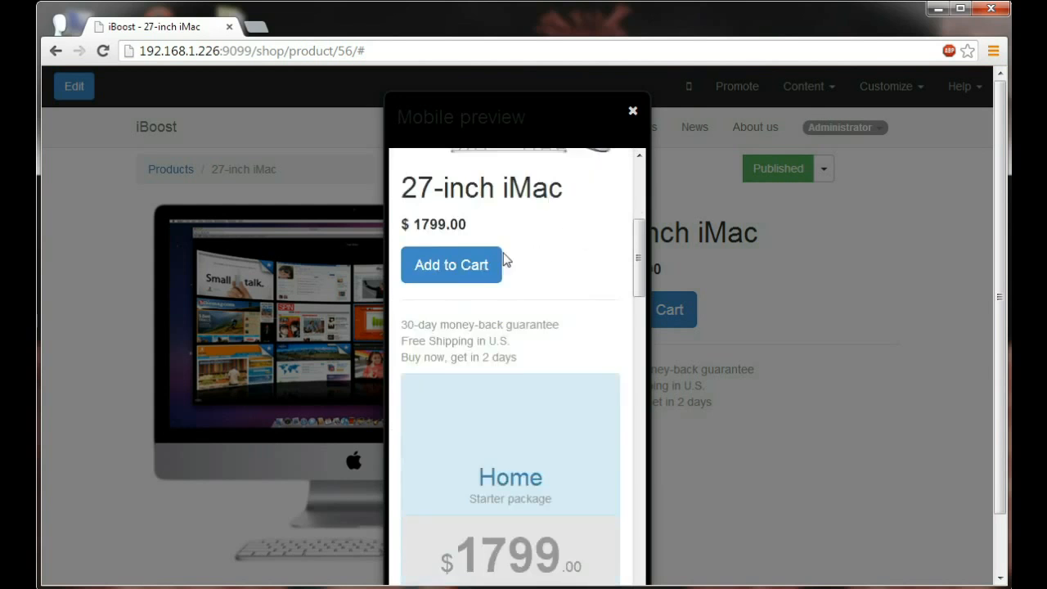
scroll(481, 260, down, 4)
scroll(482, 260, down, 9)
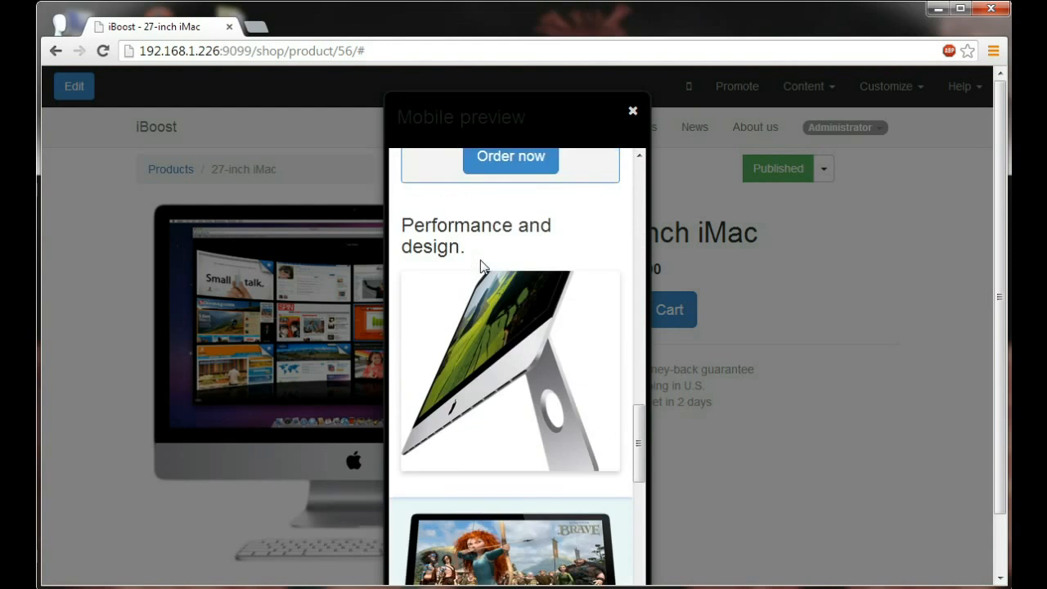
scroll(482, 266, down, 6)
scroll(481, 266, up, 12)
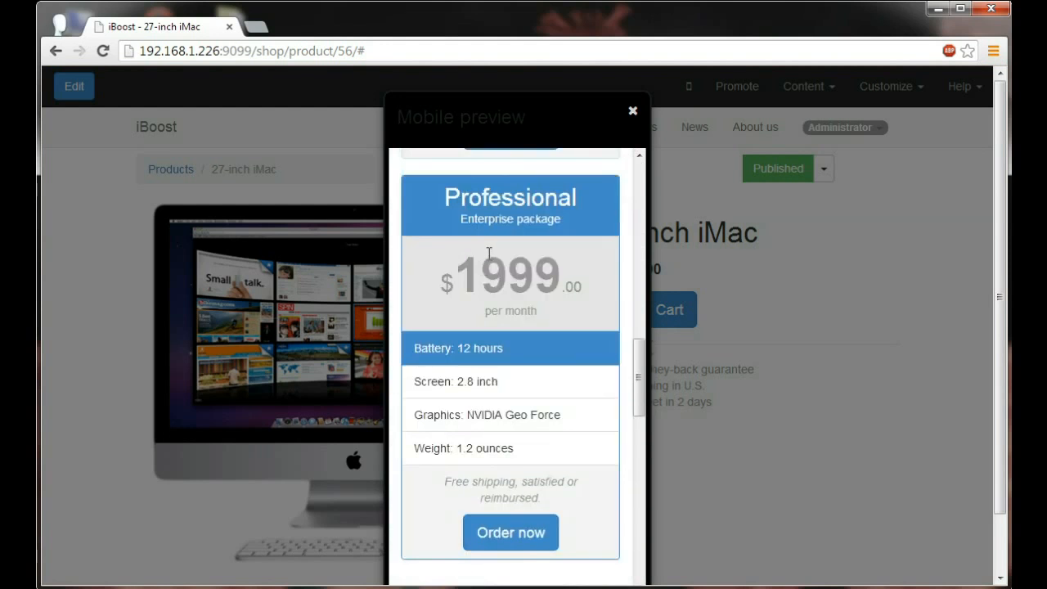
scroll(489, 254, up, 7)
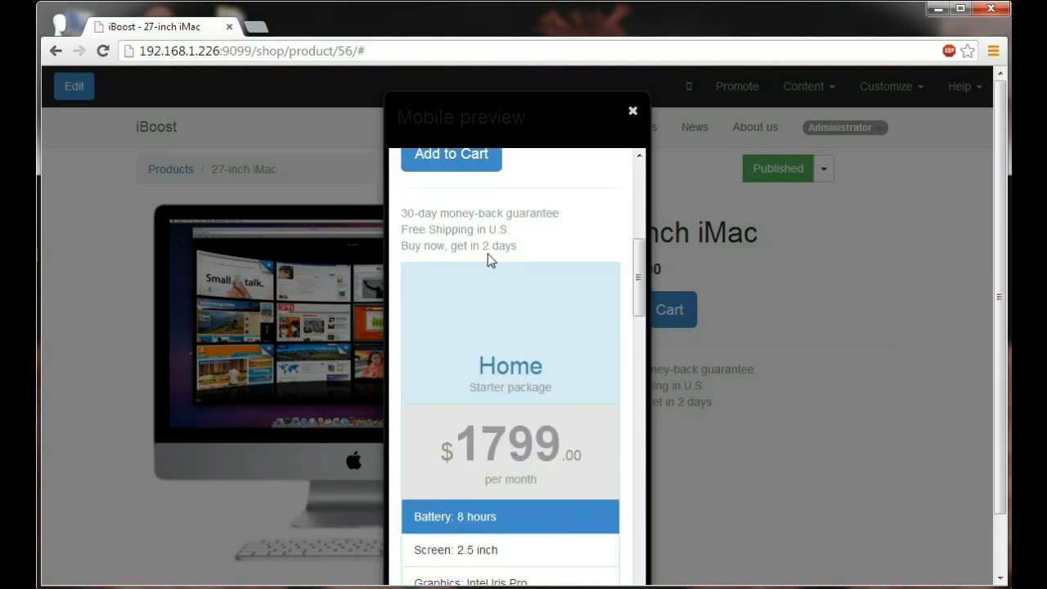
scroll(487, 254, up, 5)
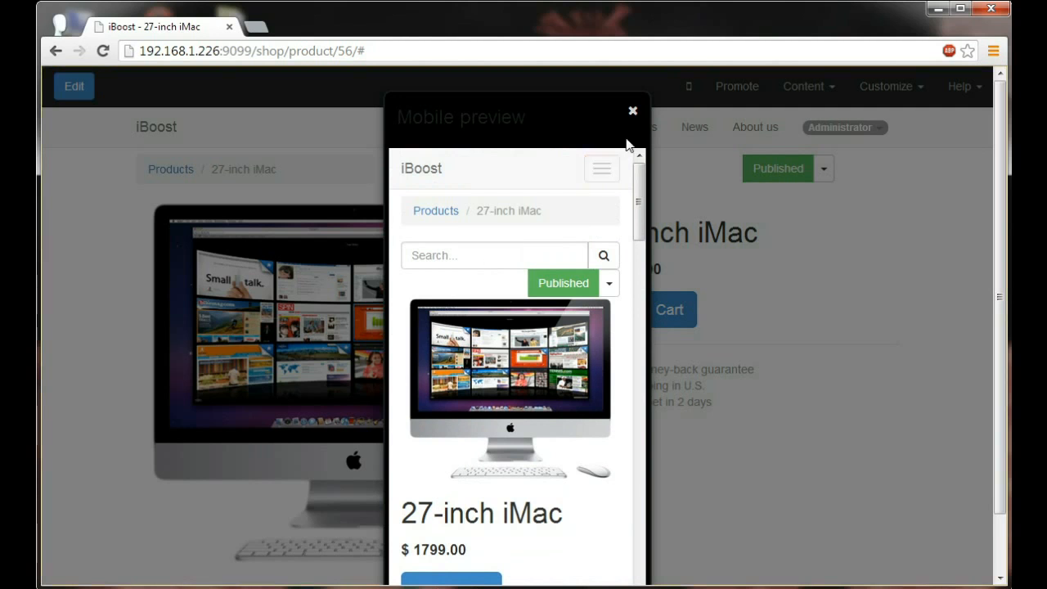
click(632, 110)
- On the Shop page, rename the iMac product to "21.5-inch iMac" and set its price to $1299.00
click(501, 130)
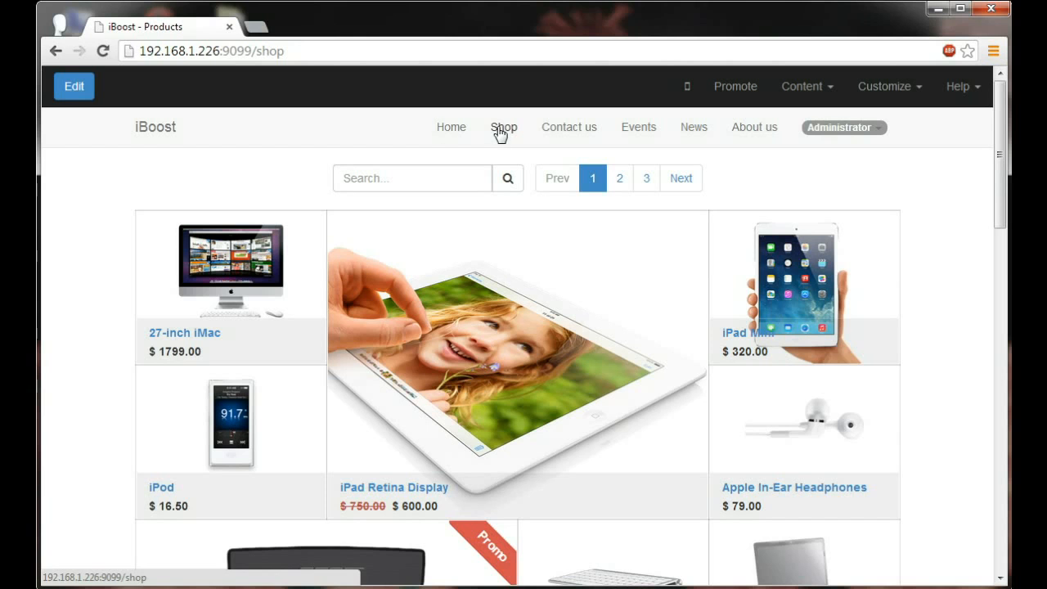
click(74, 88)
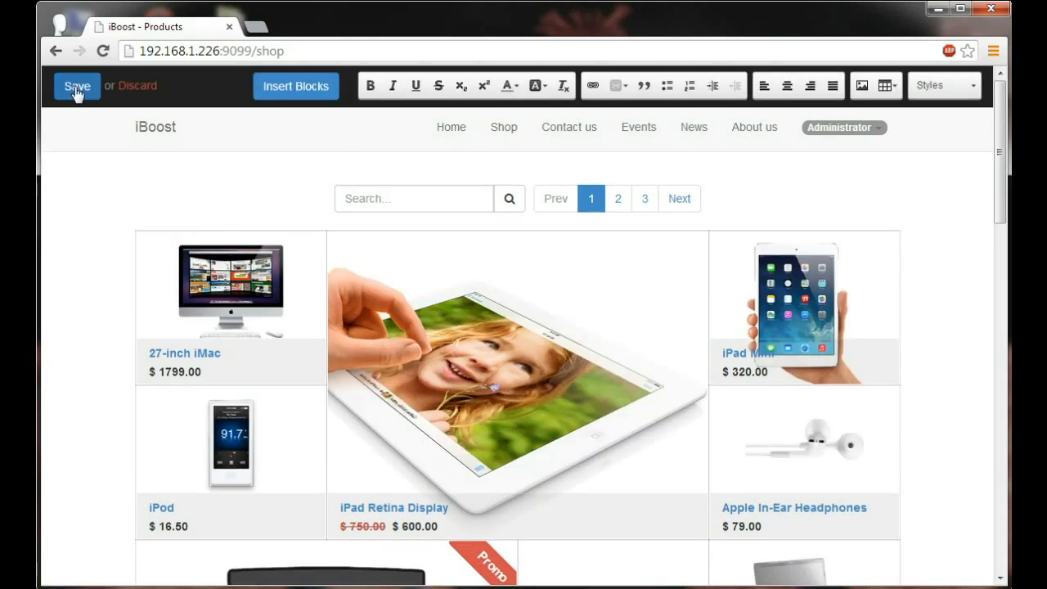
click(161, 352)
key(BackSpace)
text(1.5)
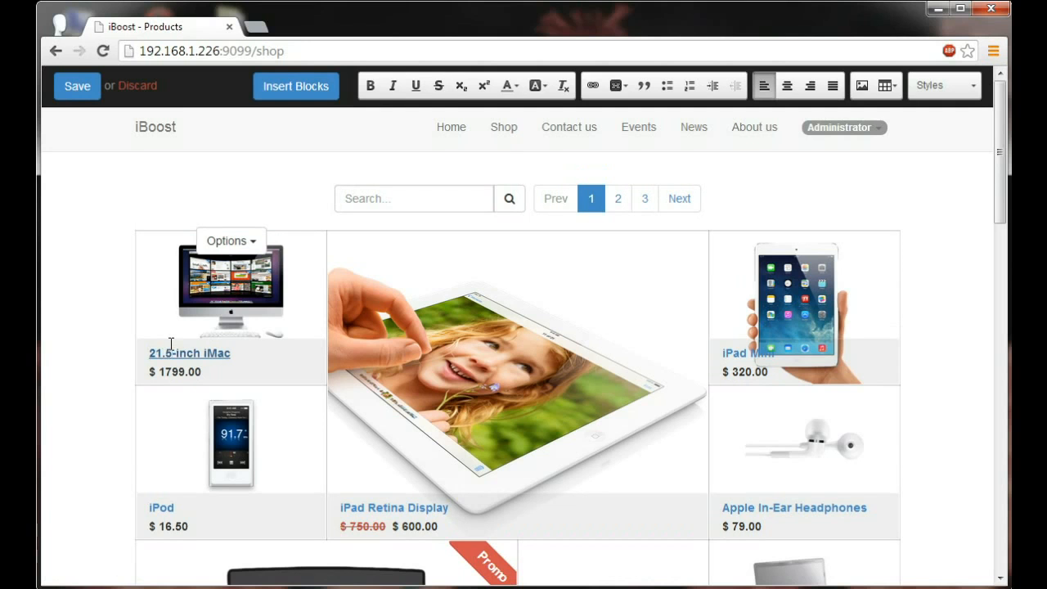
click(172, 373)
key(BackSpace)
text(2)
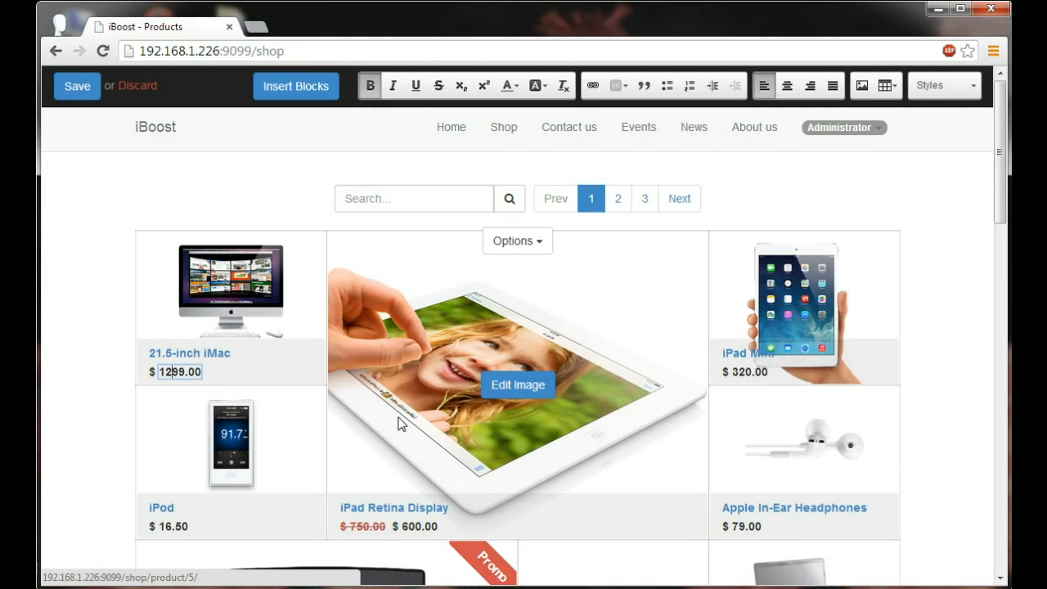
- Resize the 21.5-inch iMac tile in the shop grid to three columns by three rows
click(166, 284)
click(226, 241)
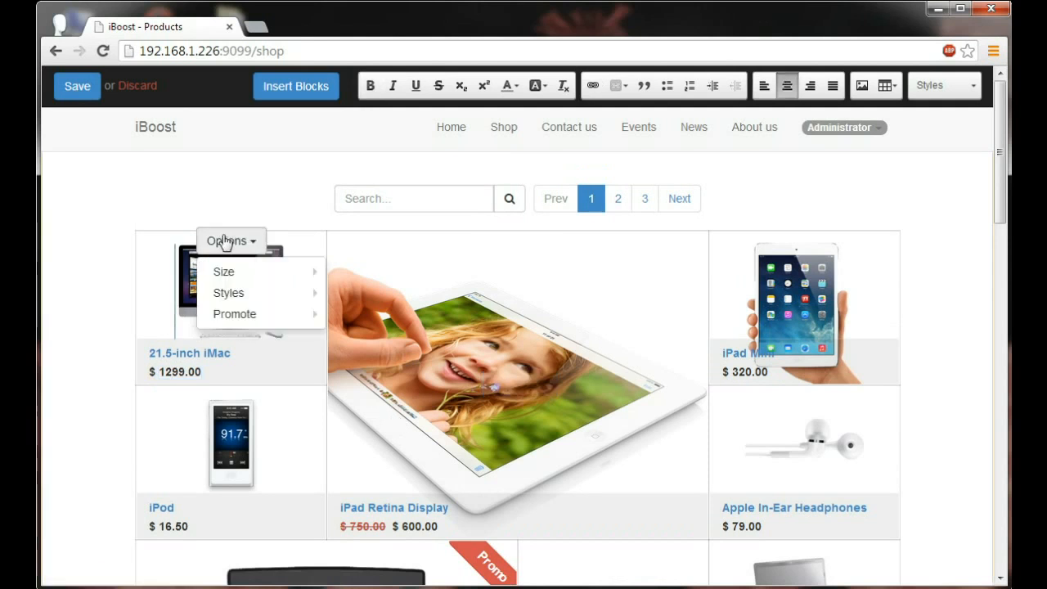
mouse_move(241, 278)
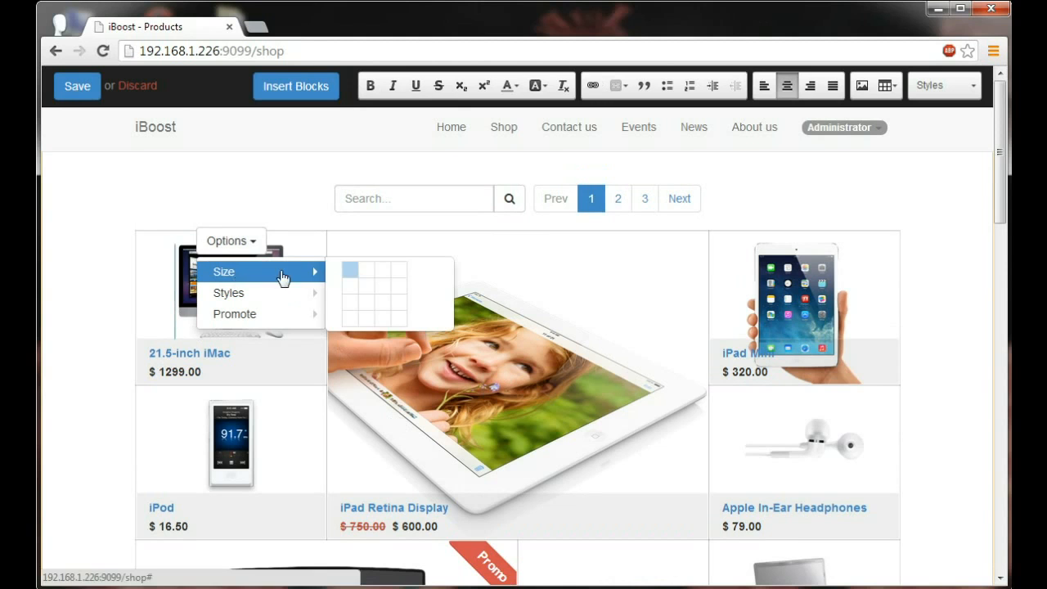
click(383, 307)
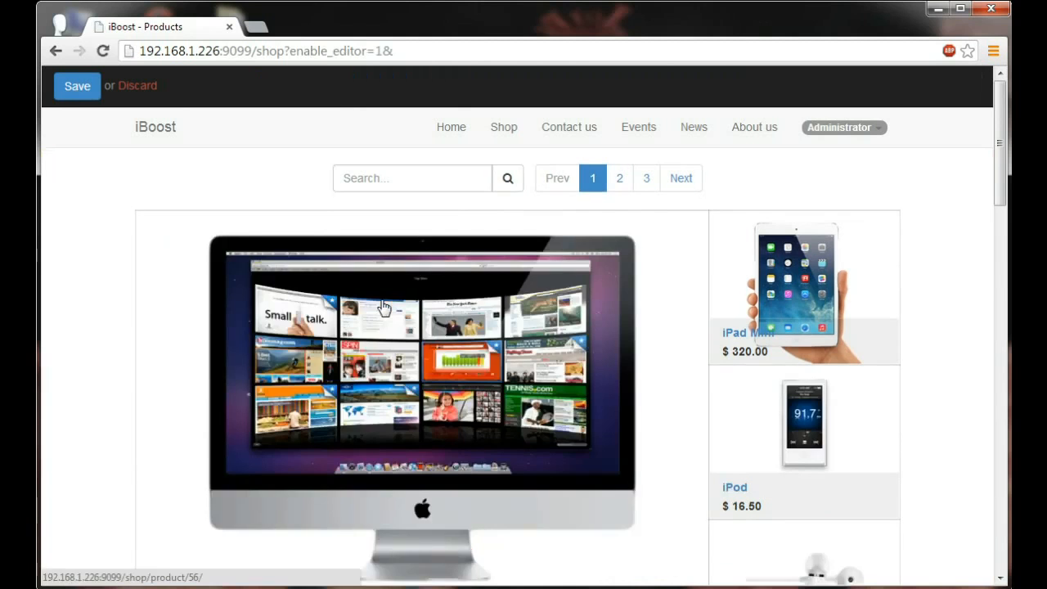
scroll(383, 307, down, 1)
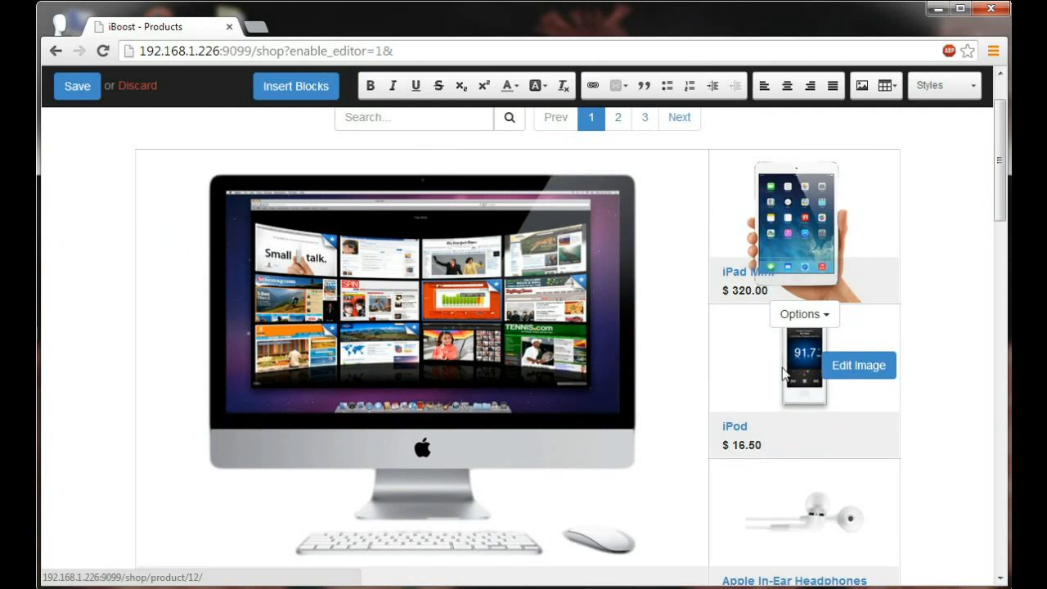
- Save the shop page layout and enable the Product Categories option for the catalogue
scroll(784, 372, up, 1)
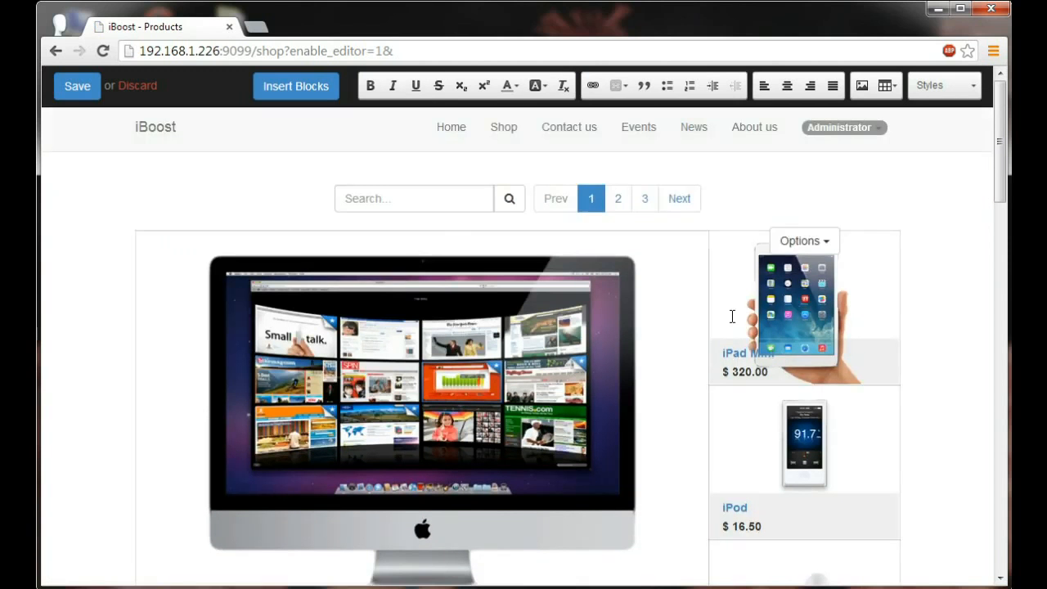
click(71, 94)
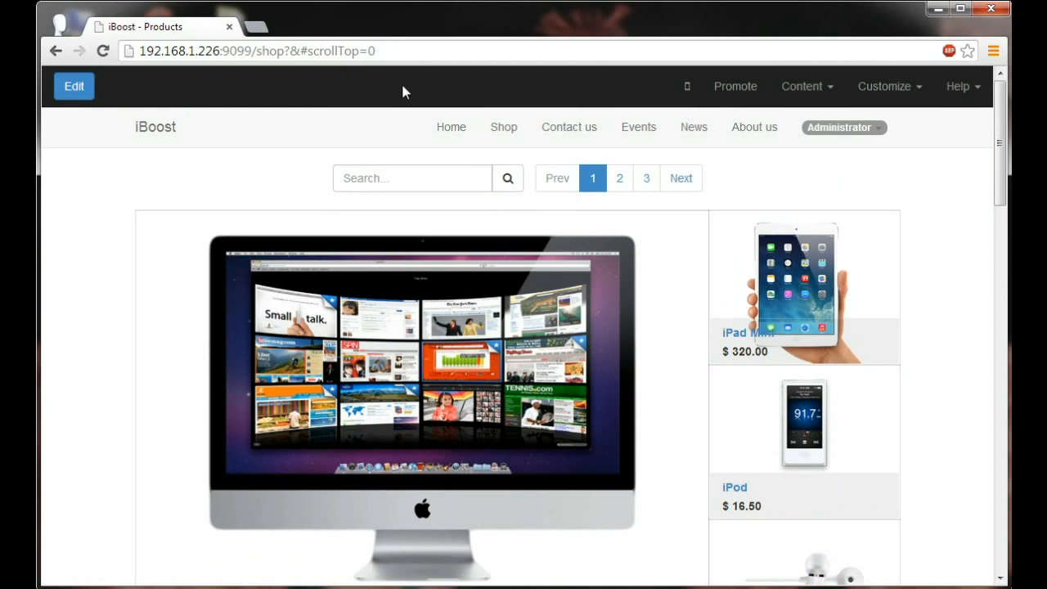
click(907, 101)
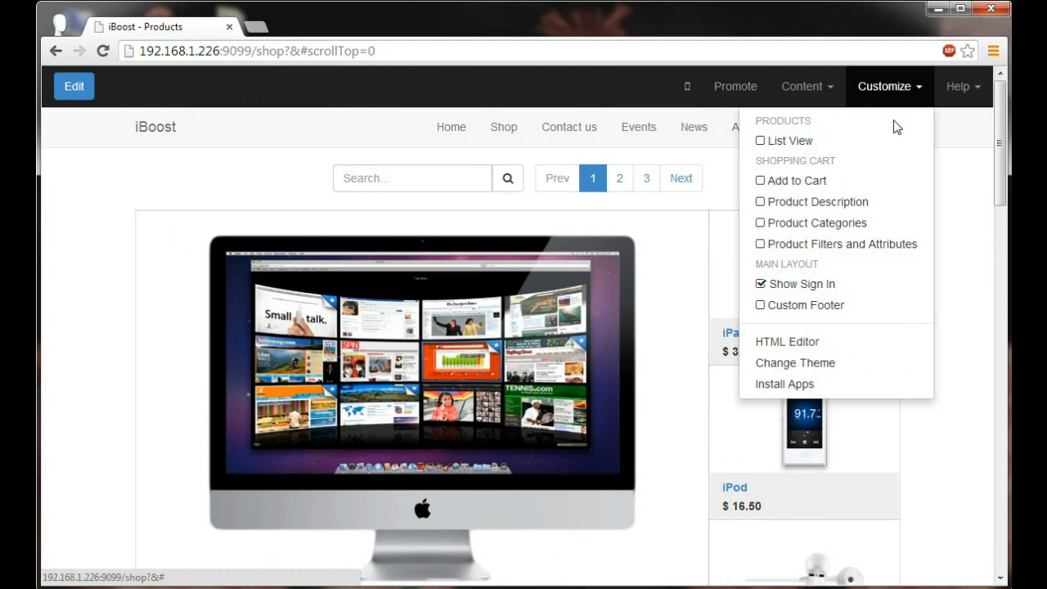
click(761, 225)
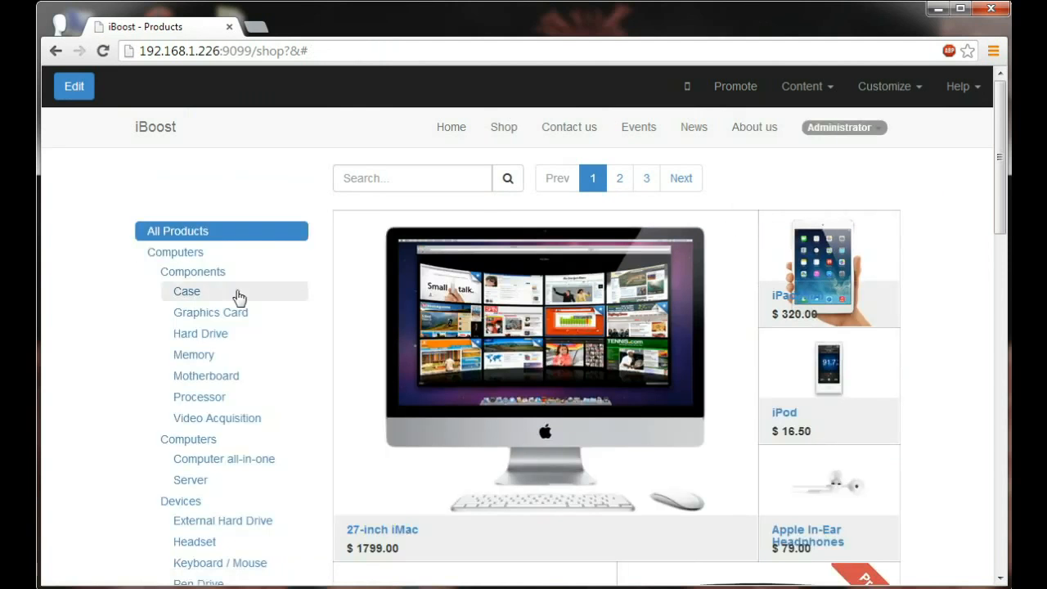
- Browse the Processor category, view the Processor AMD 8-Core product page, and return to the Shop page
click(234, 397)
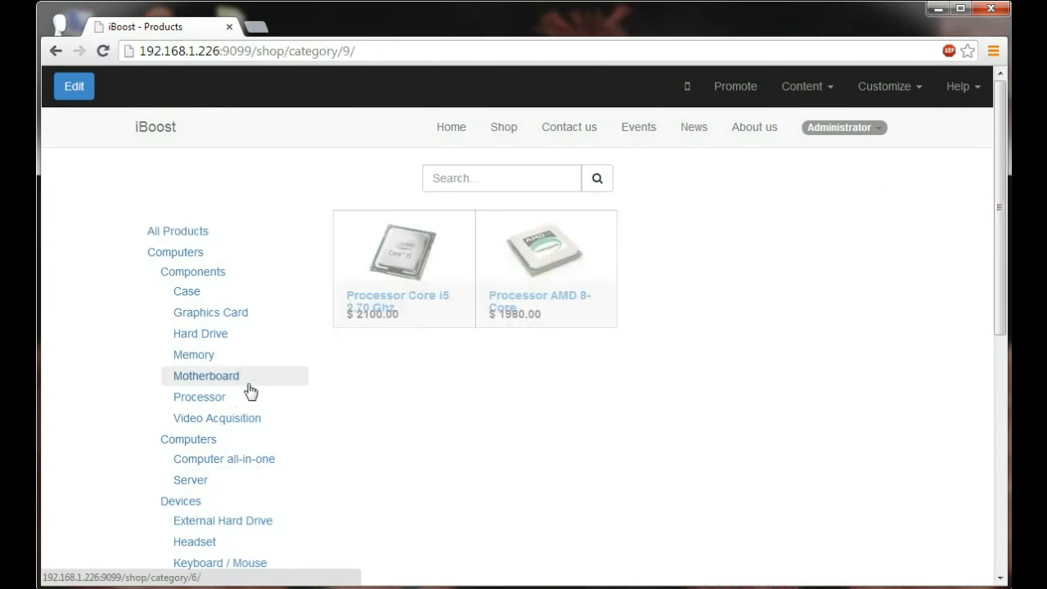
click(517, 276)
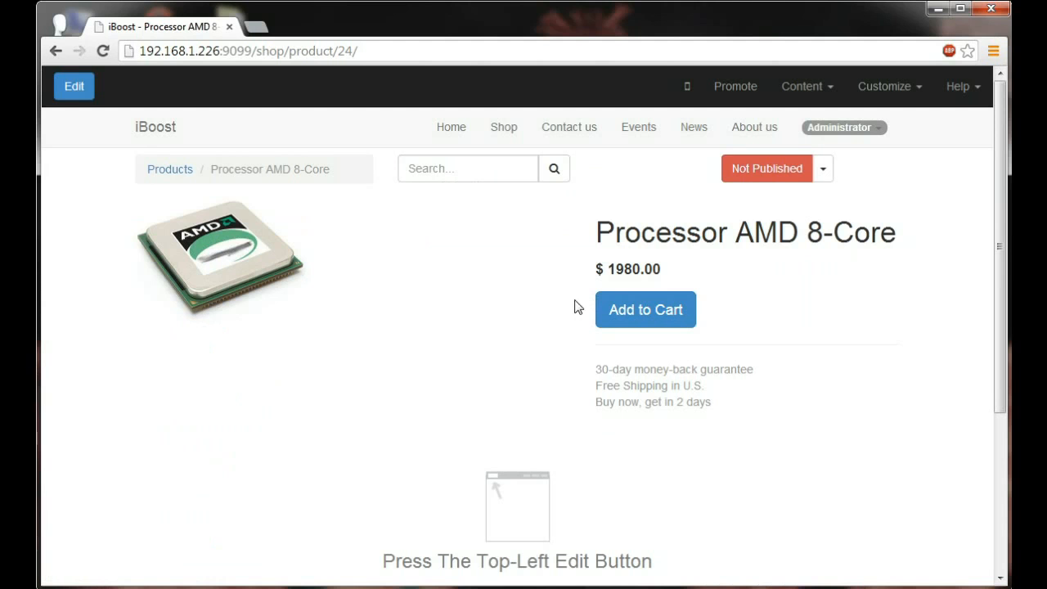
click(504, 129)
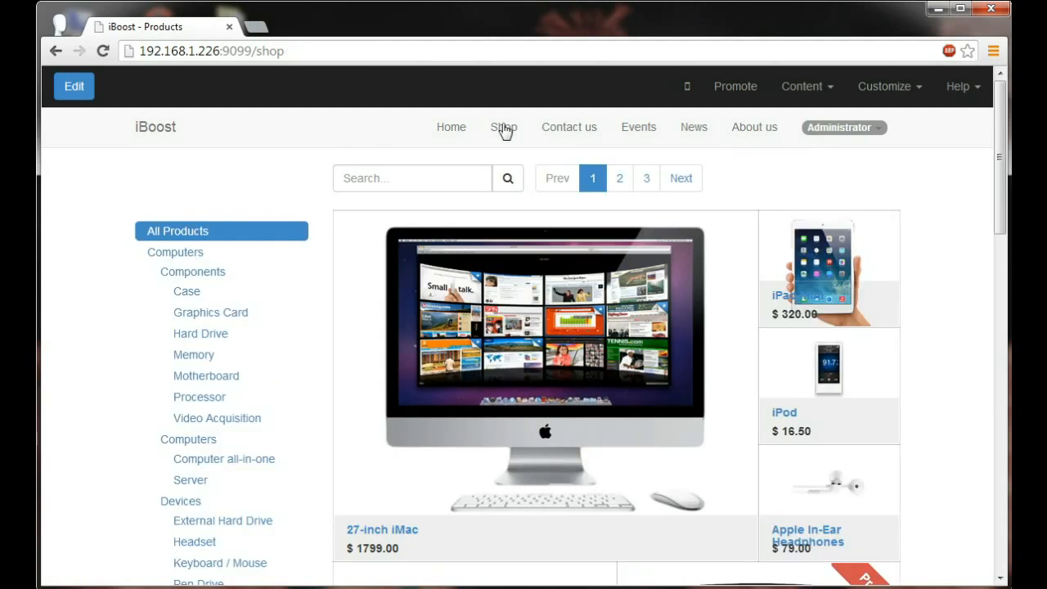
- Enable the List View and Product Description options for the shop catalogue
click(888, 96)
click(802, 167)
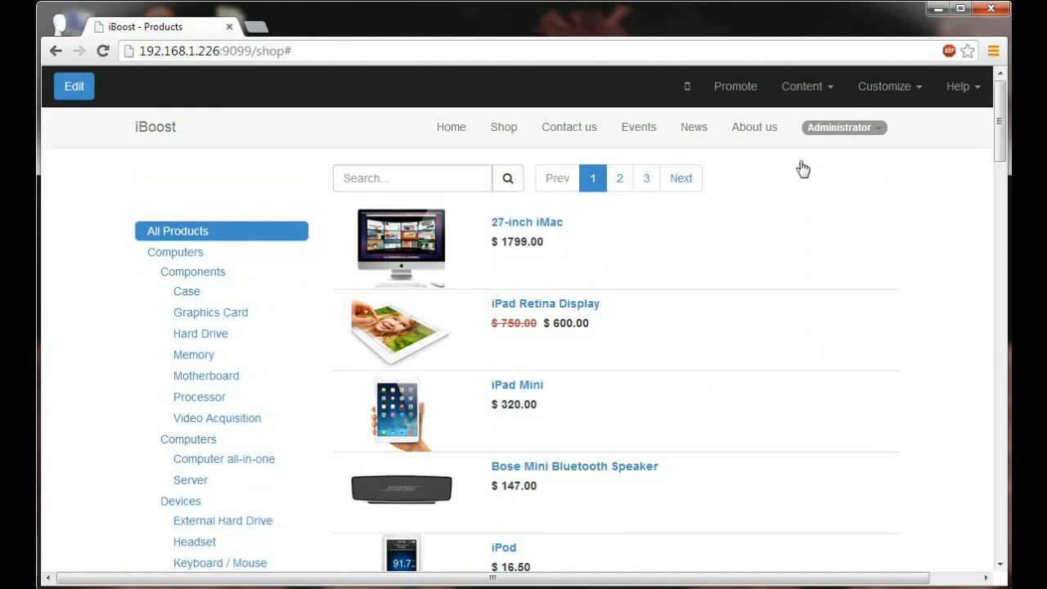
click(881, 98)
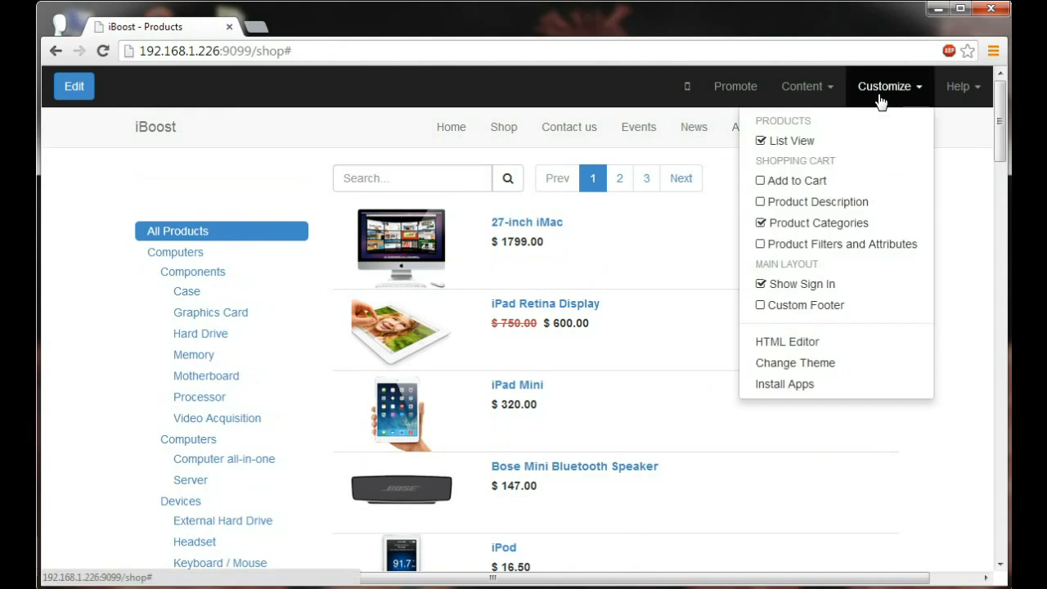
click(849, 202)
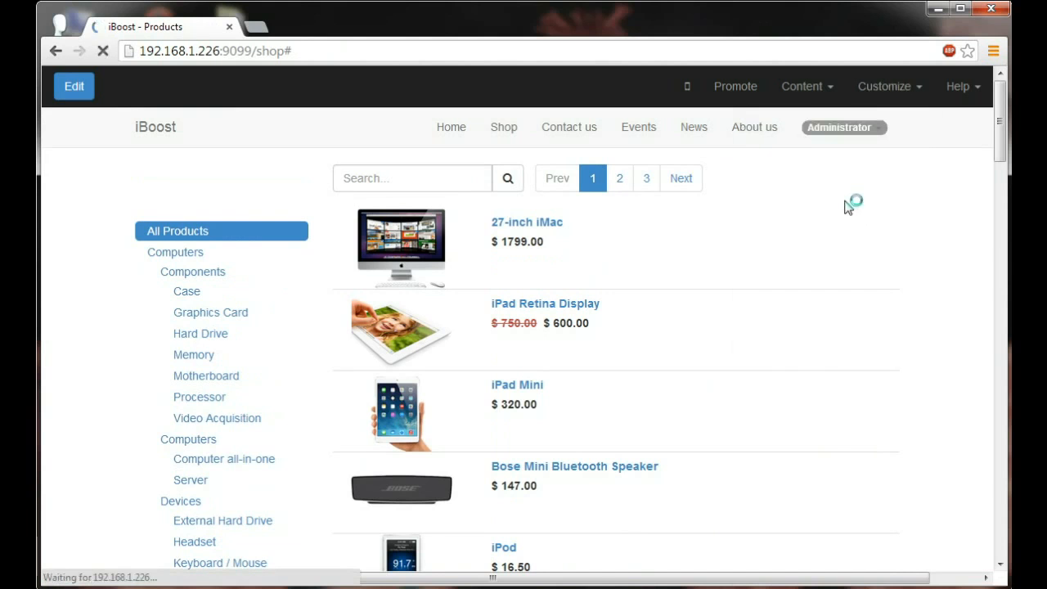
- Disable List View so the shop catalogue uses the product grid, and look over the tiles
click(889, 96)
click(791, 144)
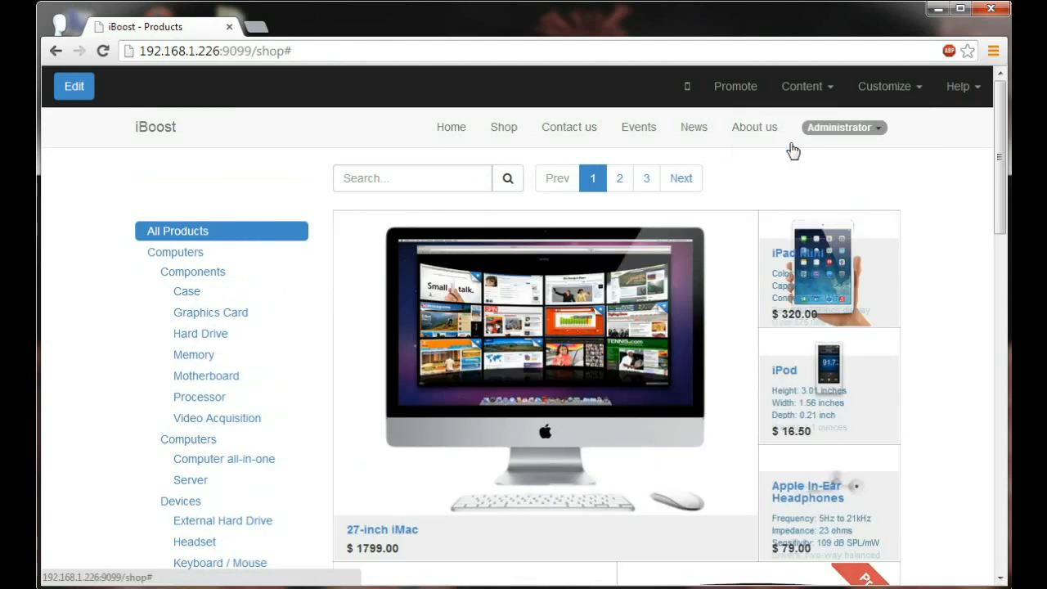
scroll(781, 176, down, 1)
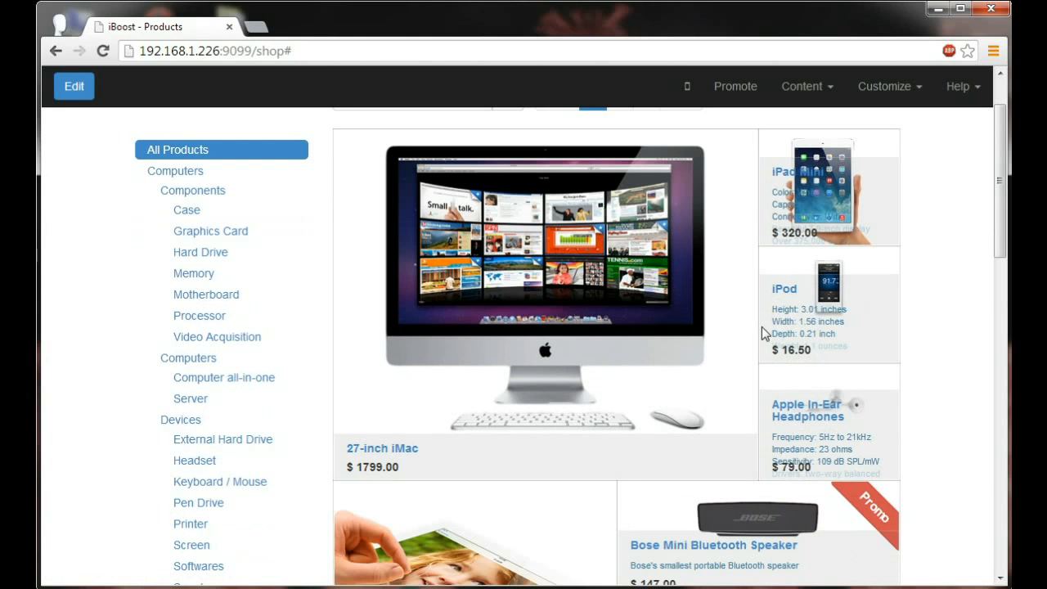
- Add the 27-inch iMac to the shopping cart from its product page and raise its quantity to 7
click(616, 267)
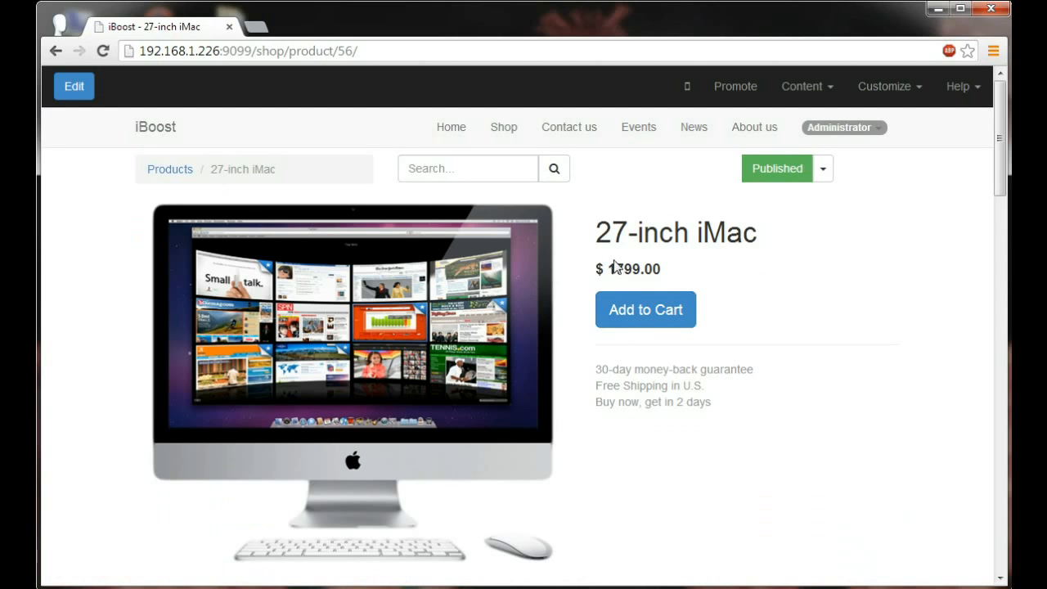
click(644, 312)
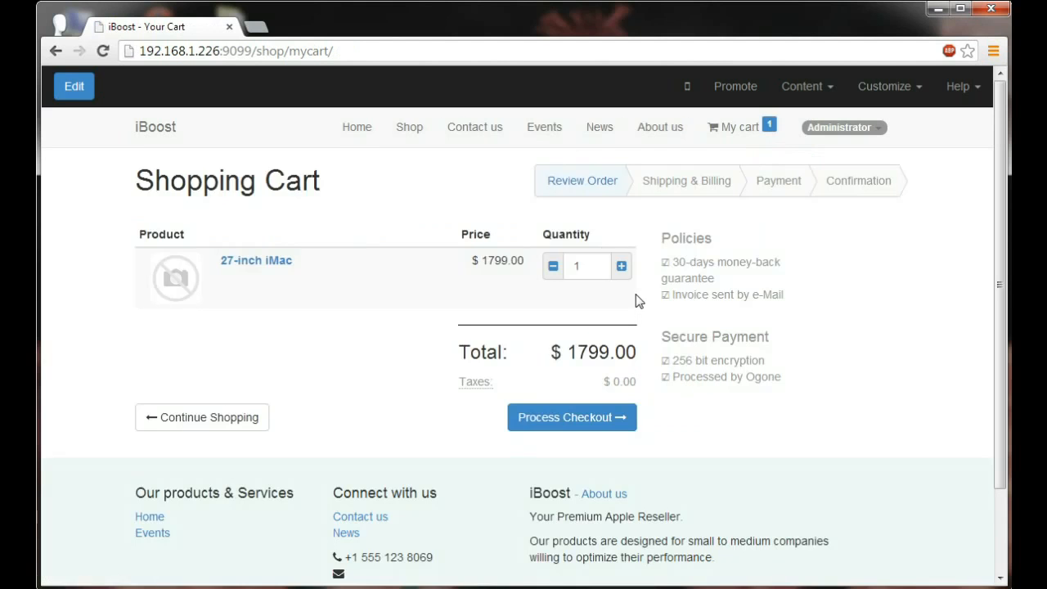
click(622, 268)
click(622, 268)
click(623, 267)
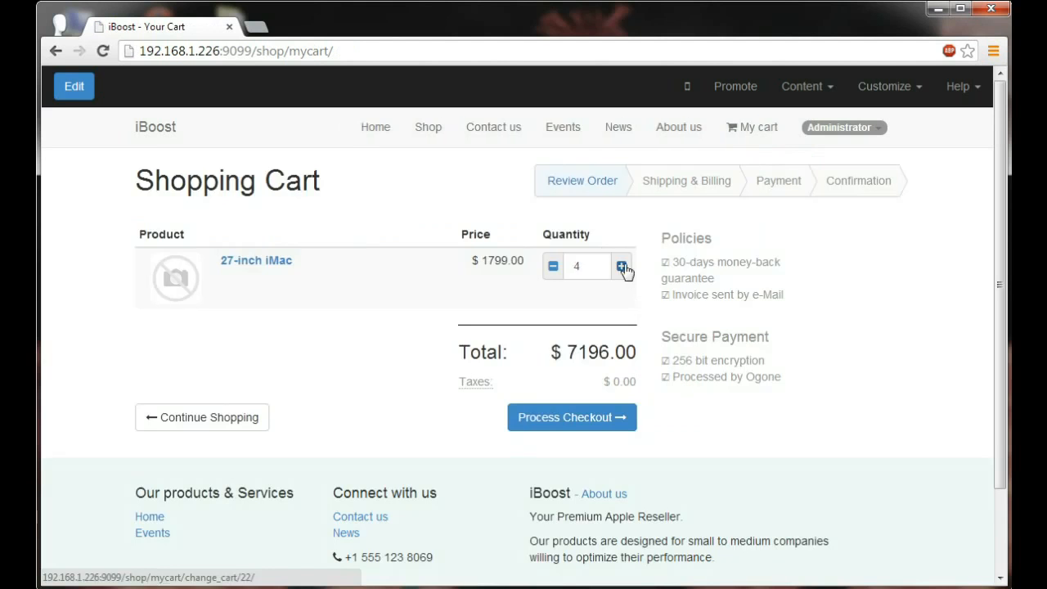
click(623, 268)
click(623, 267)
click(623, 268)
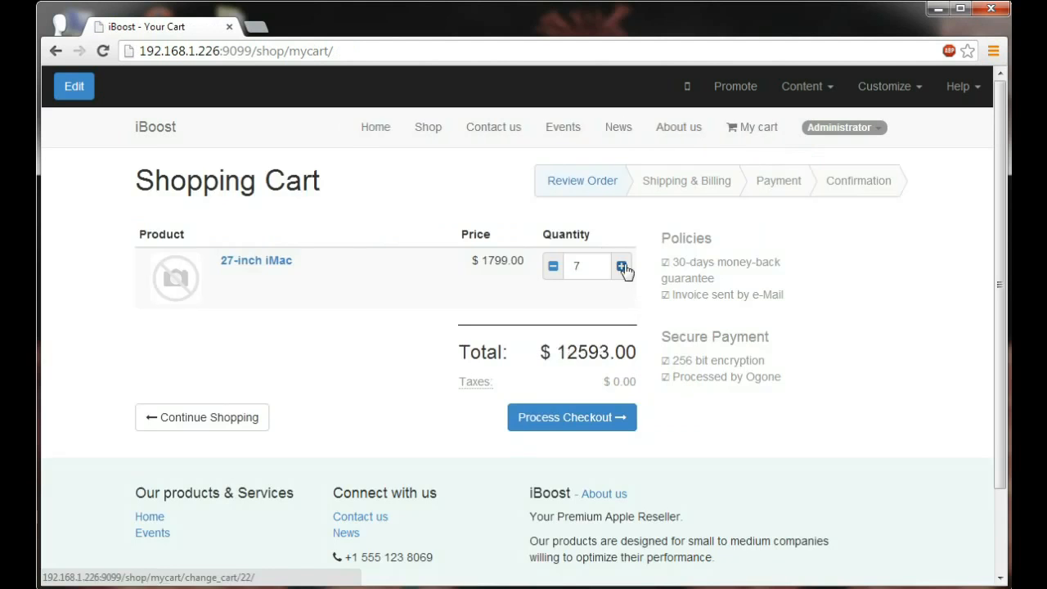